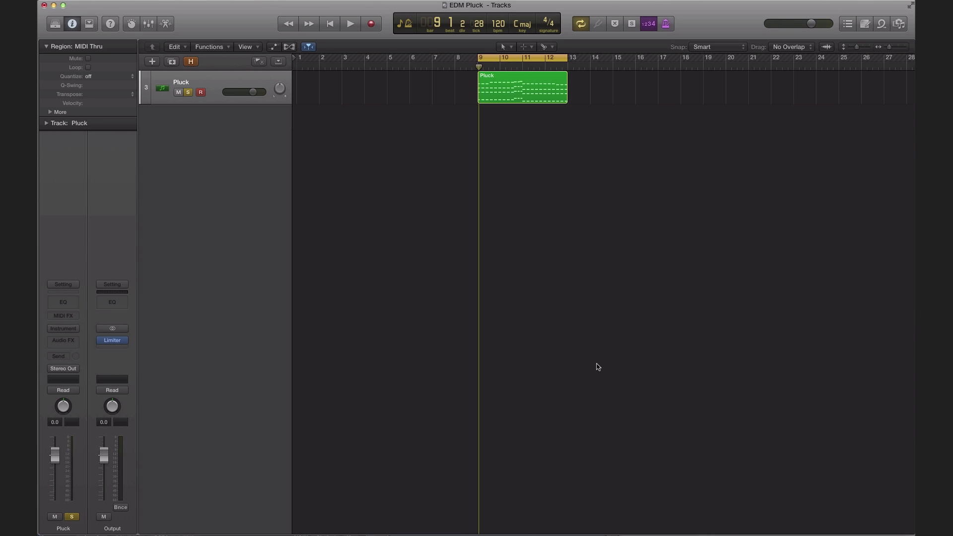
Load the ES2 synthesizer in stereo as the instrument on the Pluck track and reposition its window.
click(243, 75)
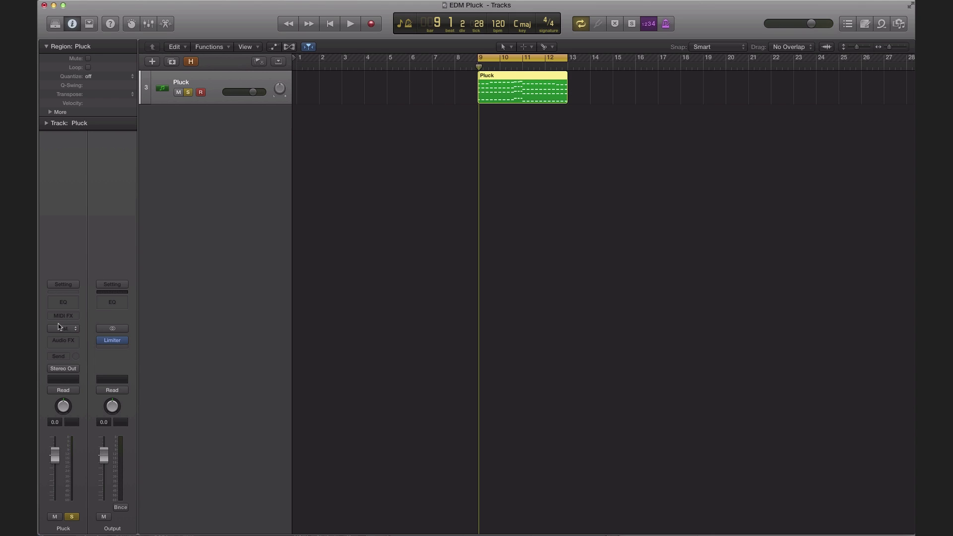
click(71, 328)
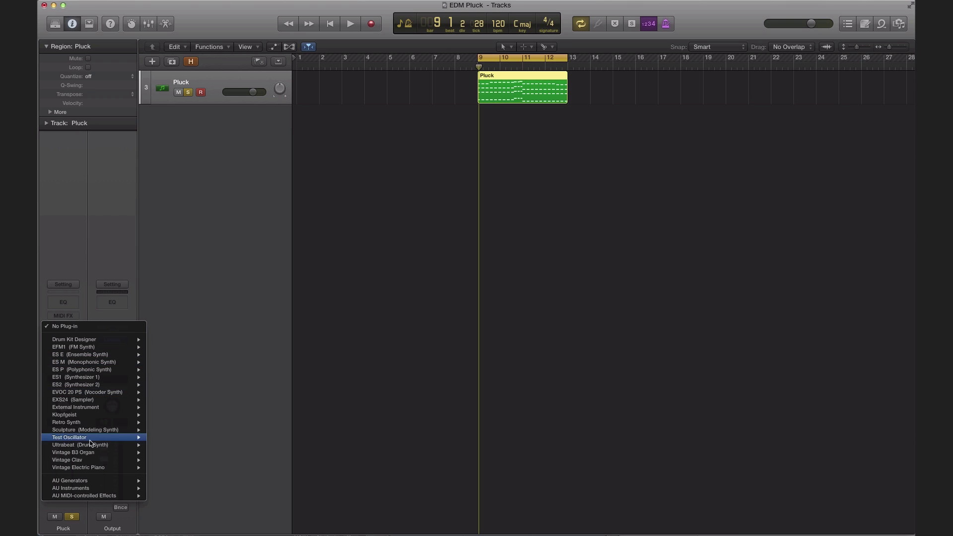
mouse_move(83, 404)
mouse_move(100, 385)
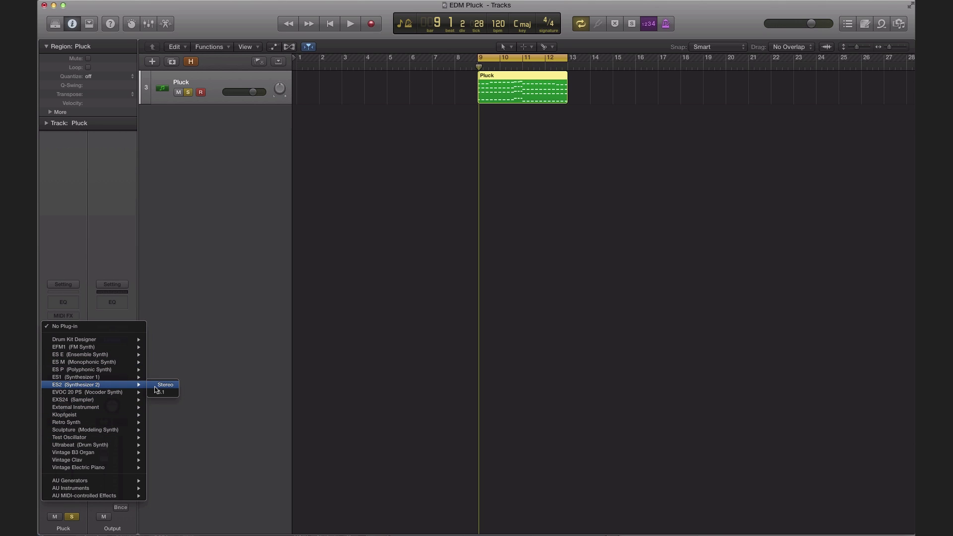
click(155, 389)
drag(328, 63, 570, 94)
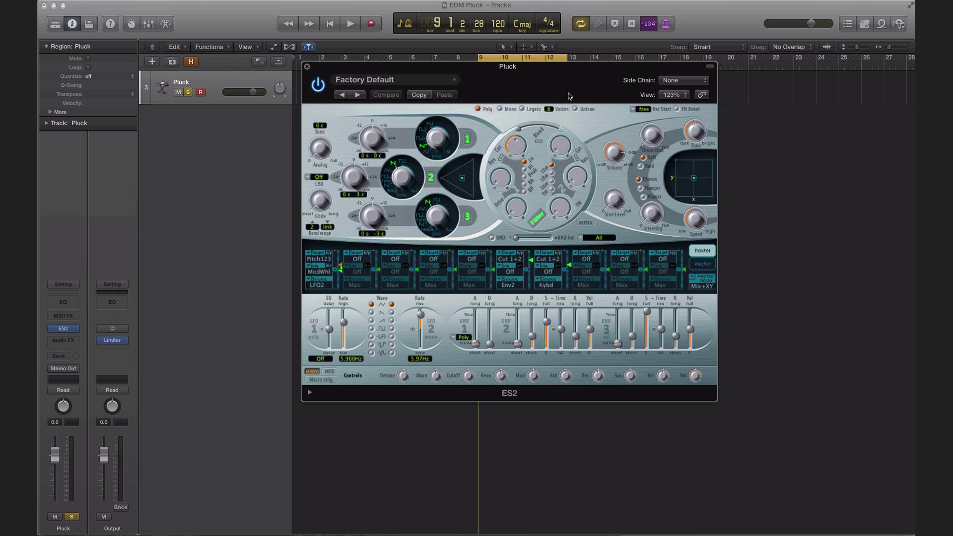
Load the Analog Saw Init preset from the ES2 Tutorial Settings.
click(435, 81)
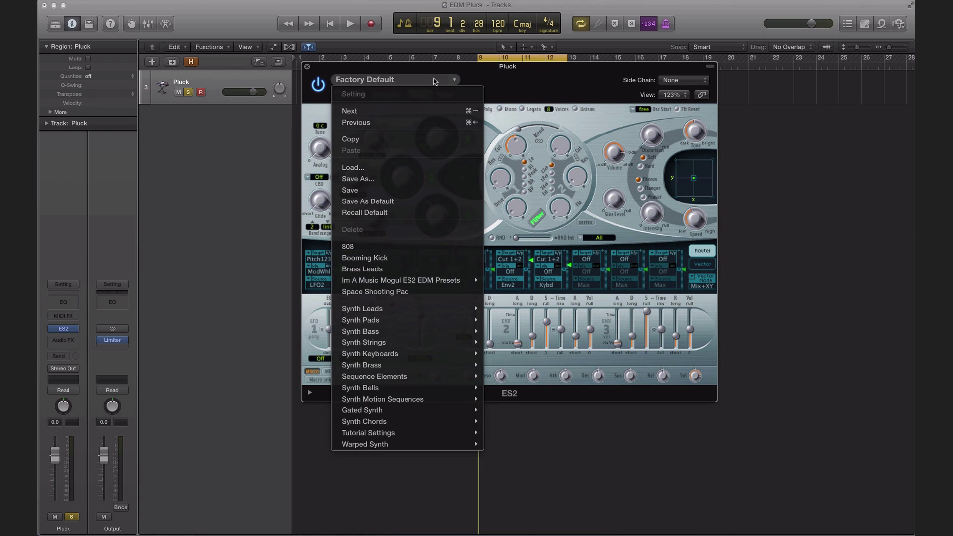
mouse_move(437, 442)
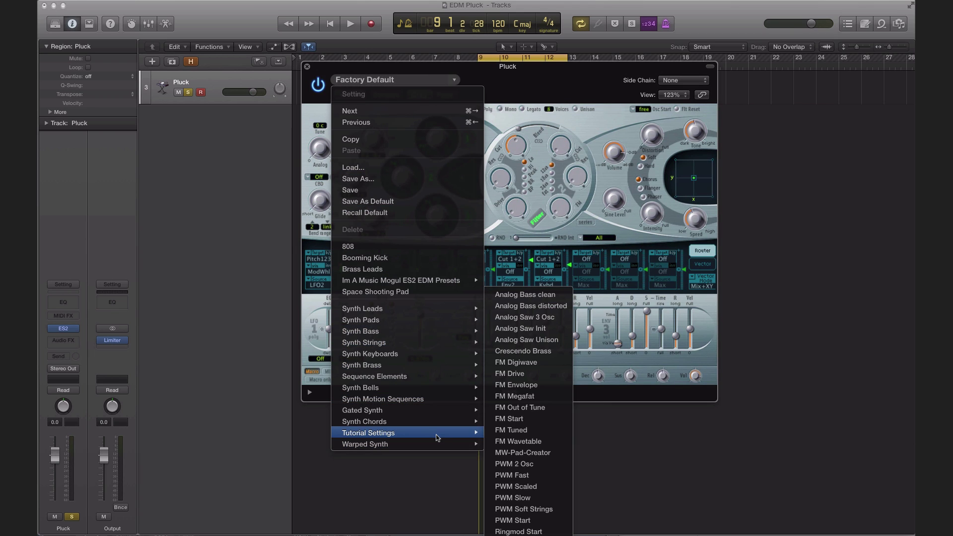
click(541, 329)
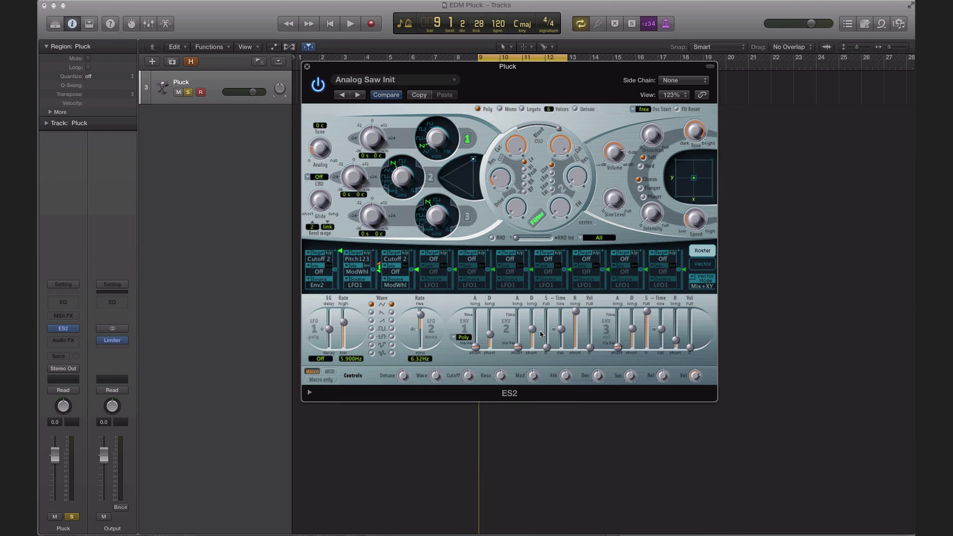
drag(544, 101, 545, 84)
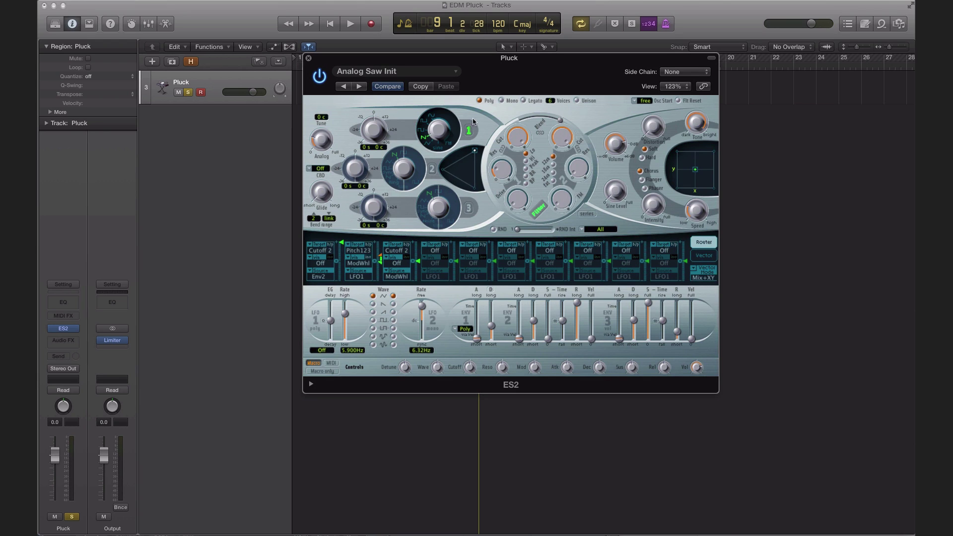
Set oscillator 1's waveform to sax2 and play the looped Pluck region to hear it.
key(space)
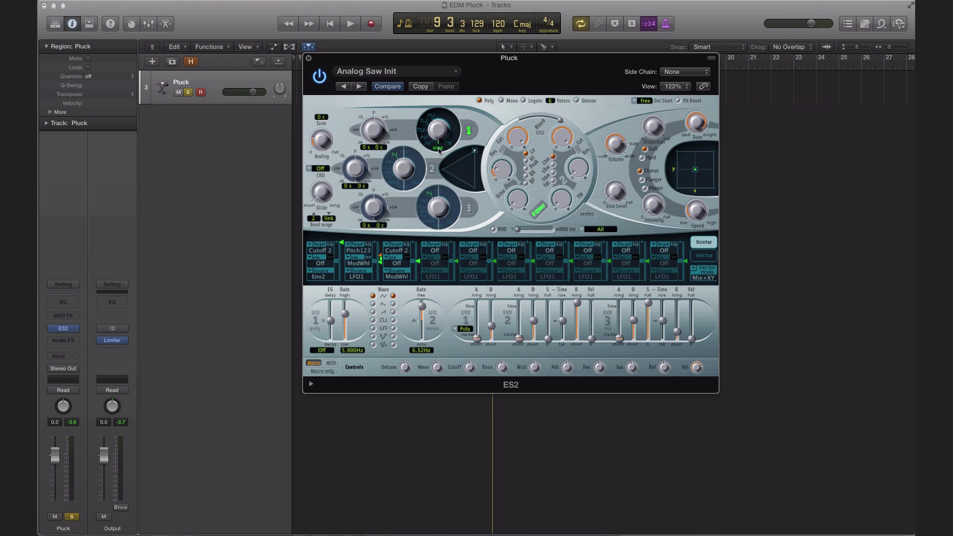
click(439, 151)
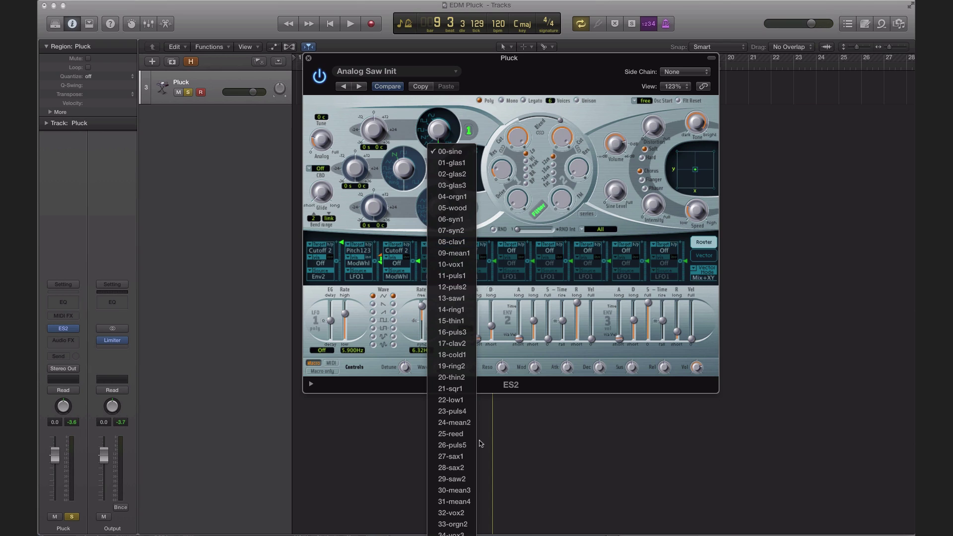
click(460, 468)
key(space)
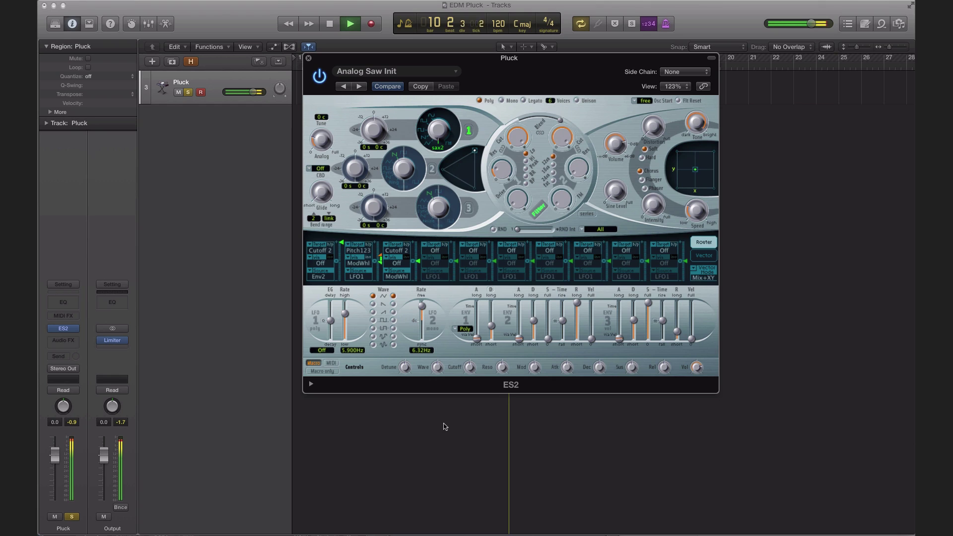
key(space)
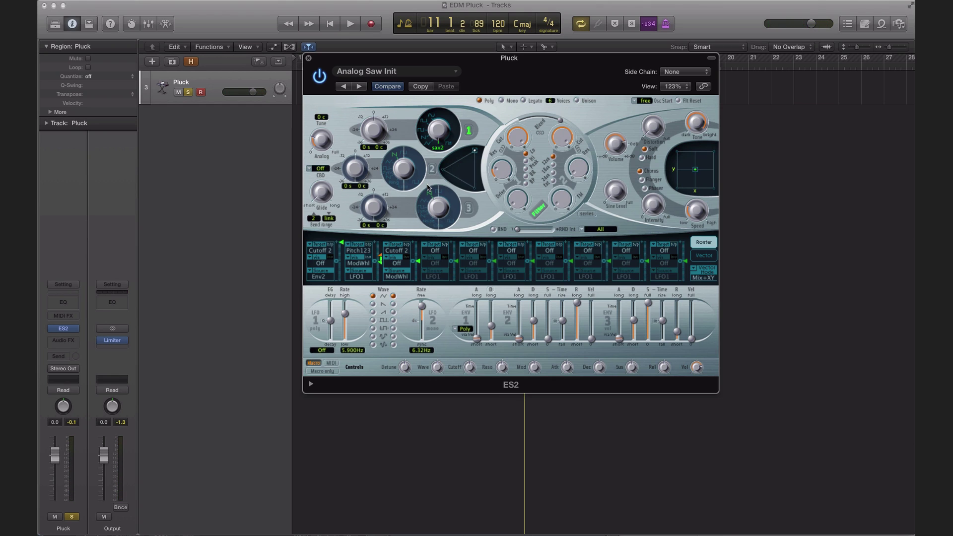
Turn on oscillator 2, move the oscillator mix point to the middle of the triangle, and play the loop.
click(431, 170)
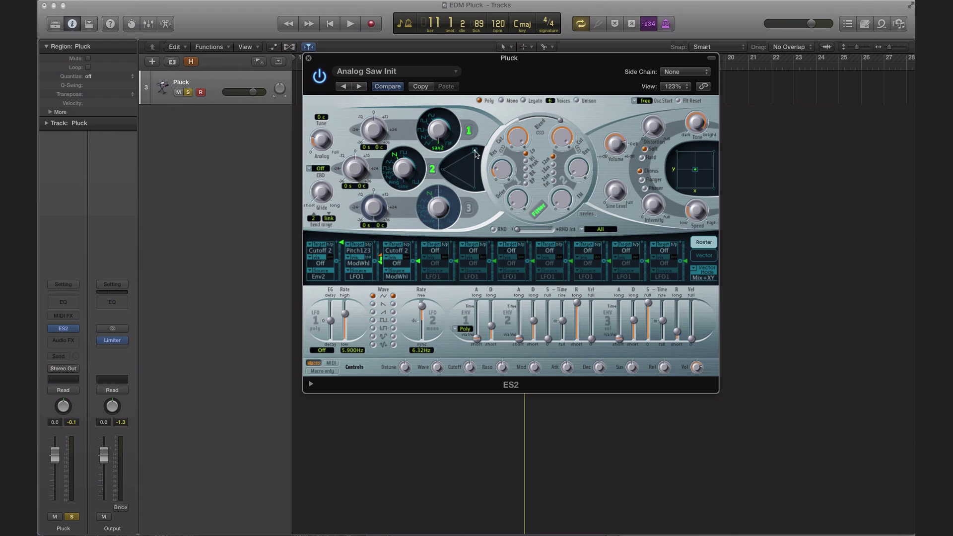
drag(474, 150, 471, 158)
key(space)
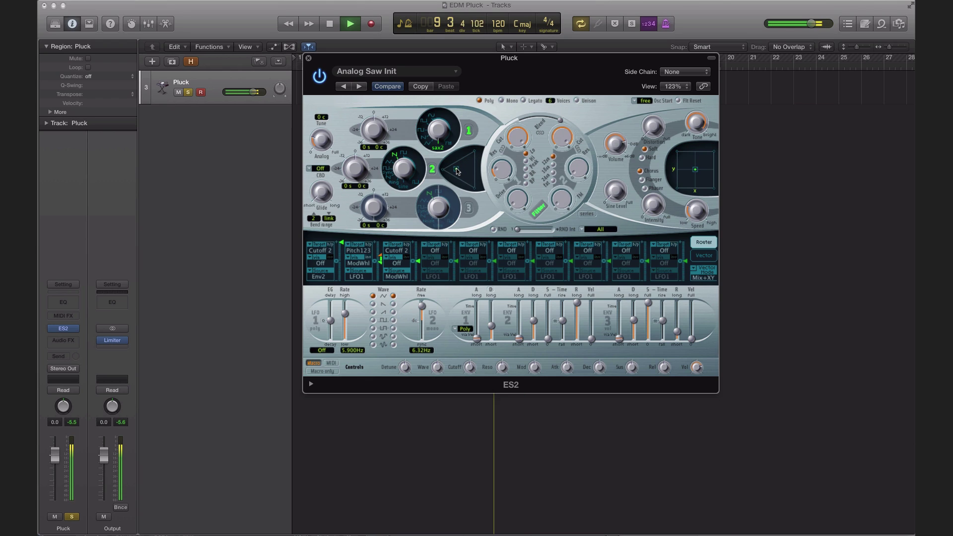
key(space)
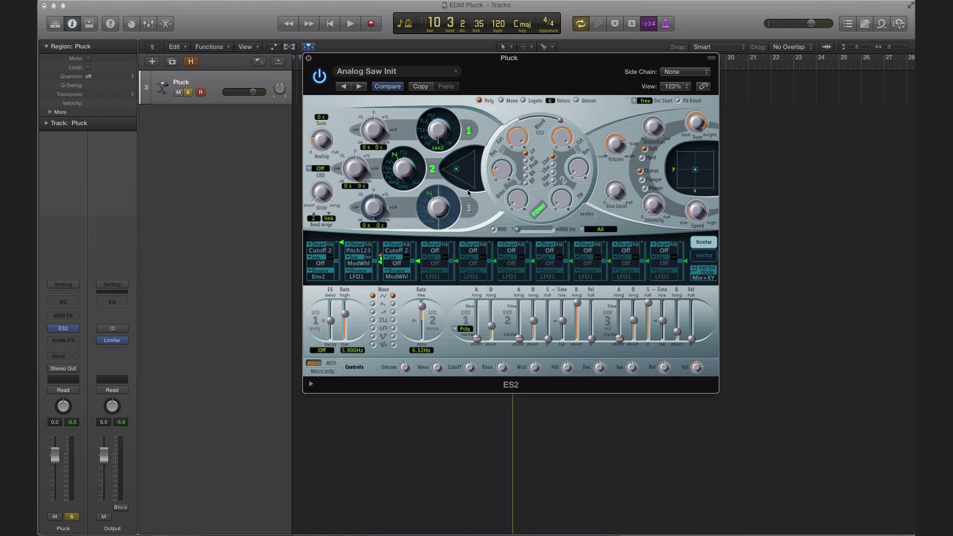
Turn on oscillator 3, set its waveform to noise, and play the loop.
click(468, 209)
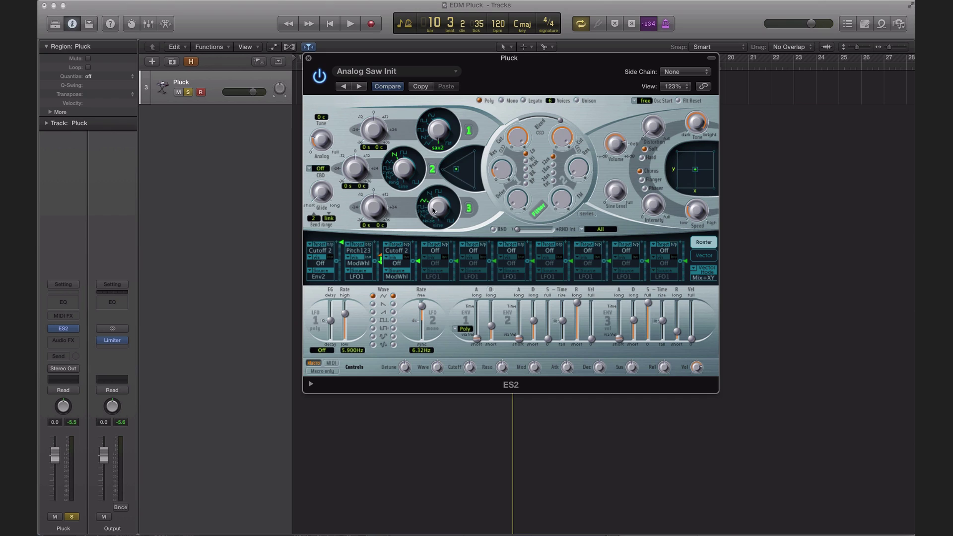
drag(432, 207, 436, 219)
key(space)
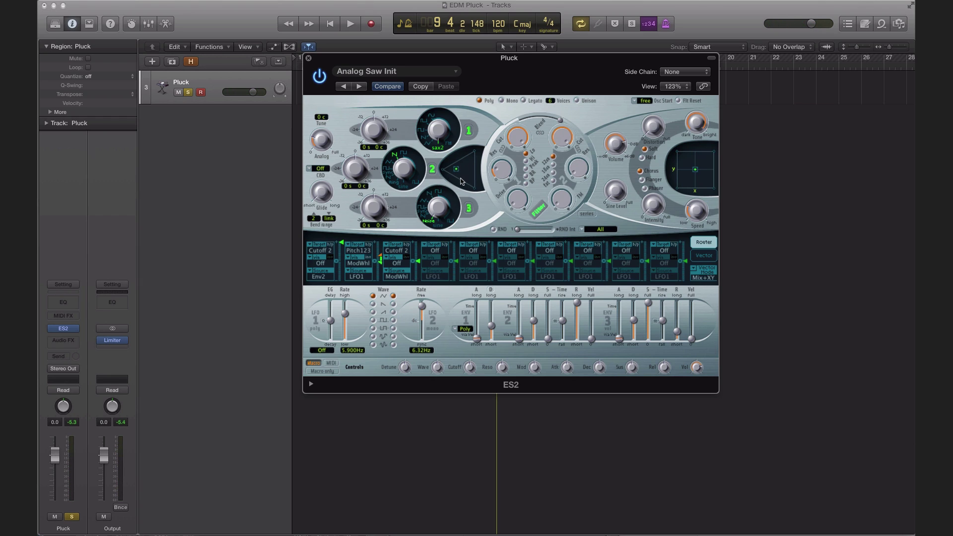
Shift the oscillator mix slightly towards oscillator 2 at just over half, keeping oscillators 1 and 3 about equal, during playback.
key(space)
click(457, 170)
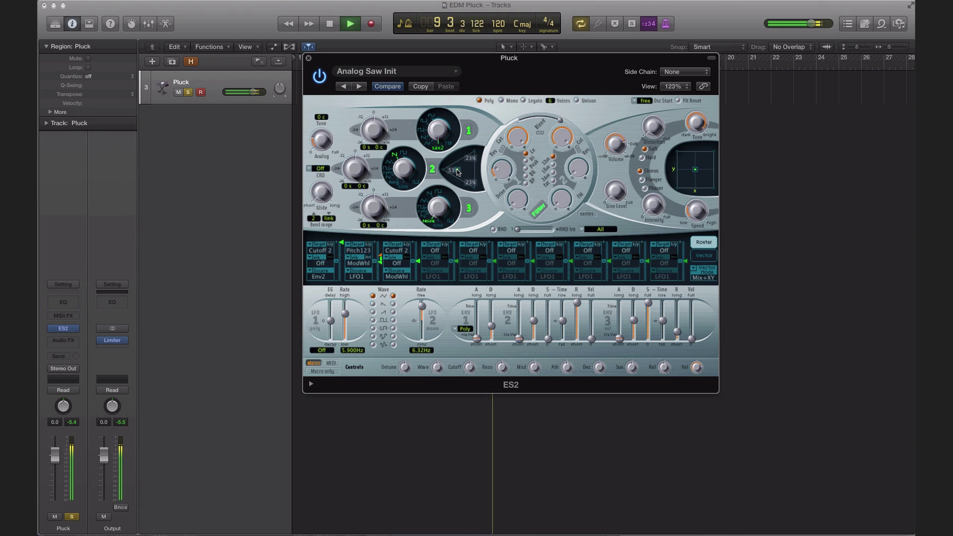
drag(457, 172, 455, 173)
Detune oscillator 1 to -4 cents and oscillator 2 to 4 cents, and play the loop to compare.
key(space)
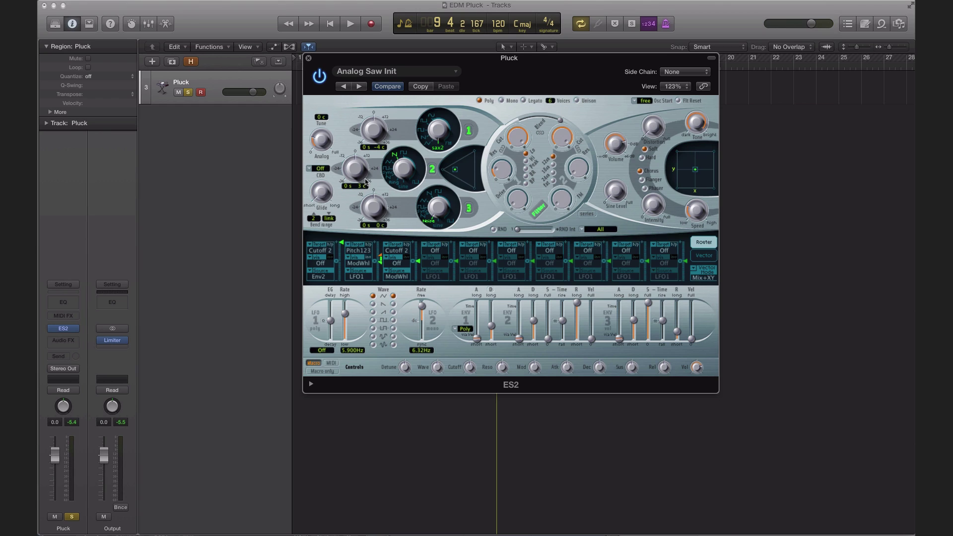
key(space)
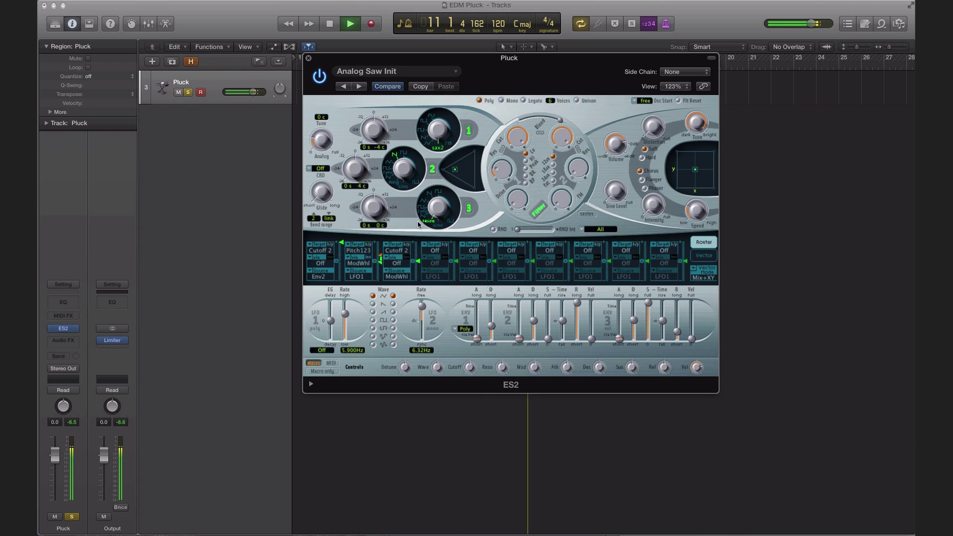
key(space)
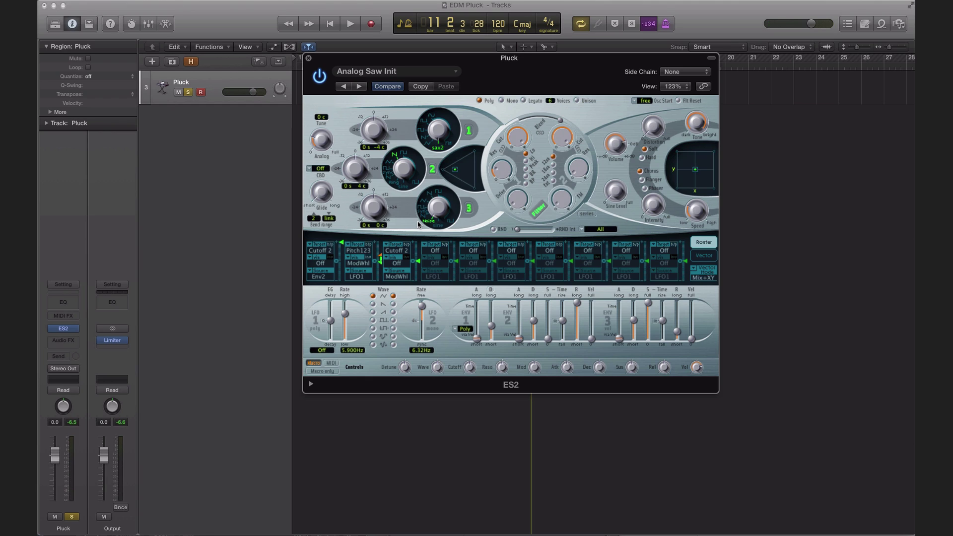
key(space)
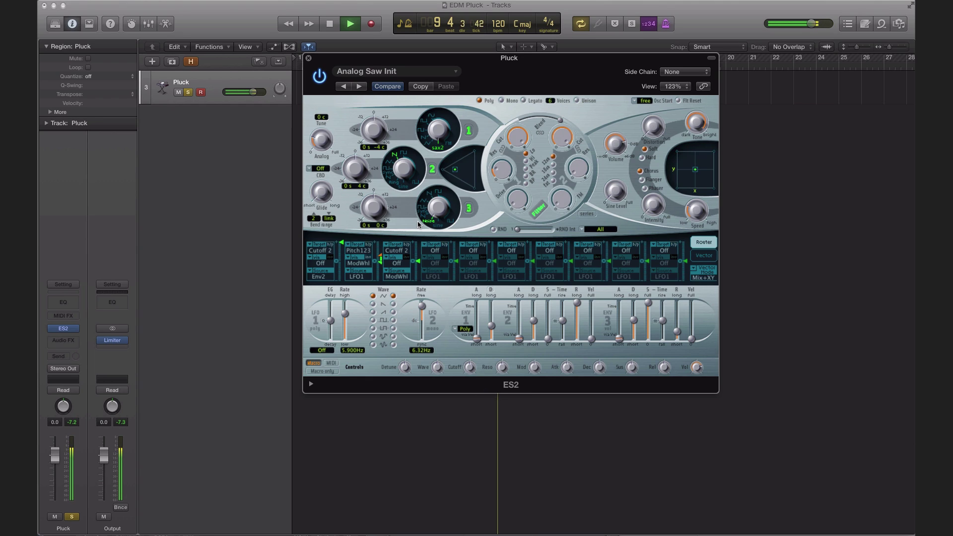
key(space)
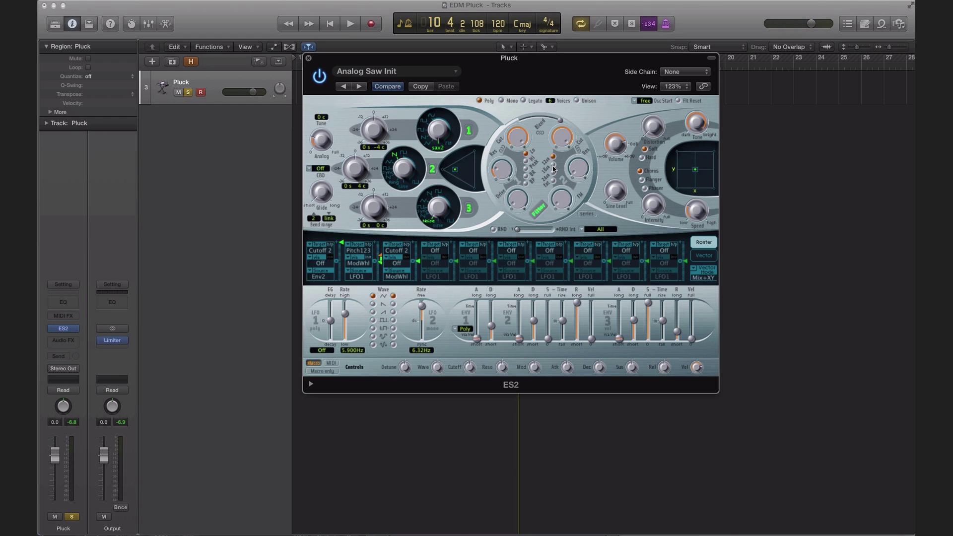
Set filter 2's slope to Fat, lower its cutoff, and play the loop.
key(space)
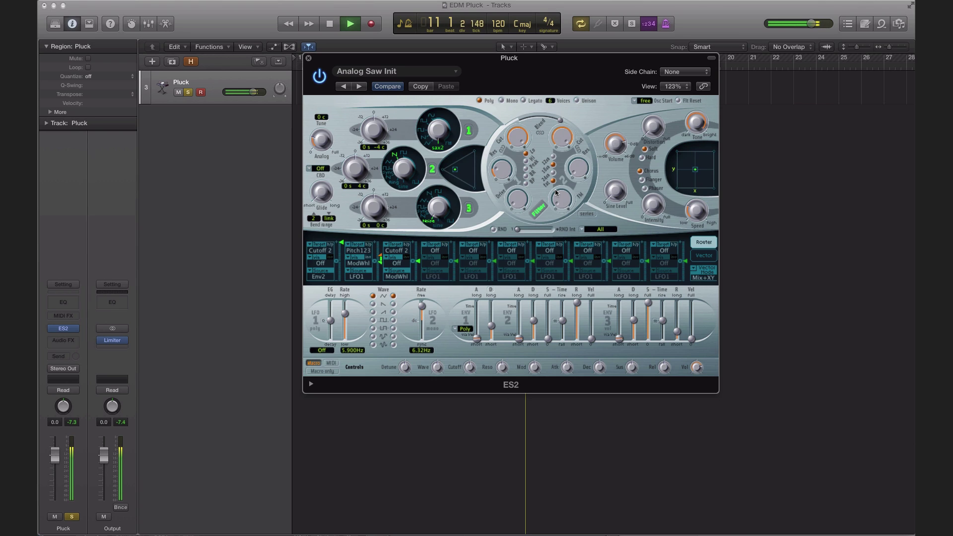
key(space)
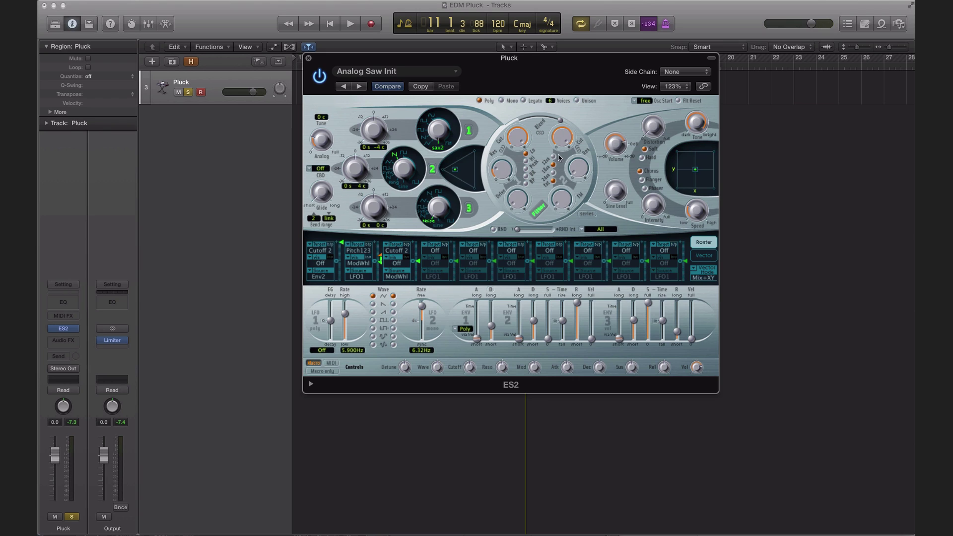
drag(563, 135, 564, 139)
key(space)
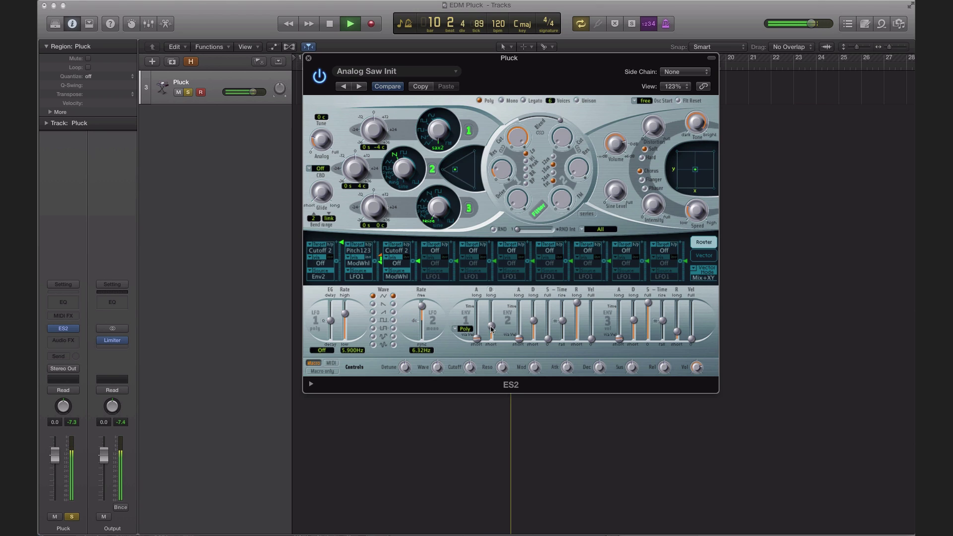
Shorten the decay of envelopes 1 and 2 and raise envelope 2's sustain to about halfway while playing the loop.
drag(534, 321, 536, 328)
key(space)
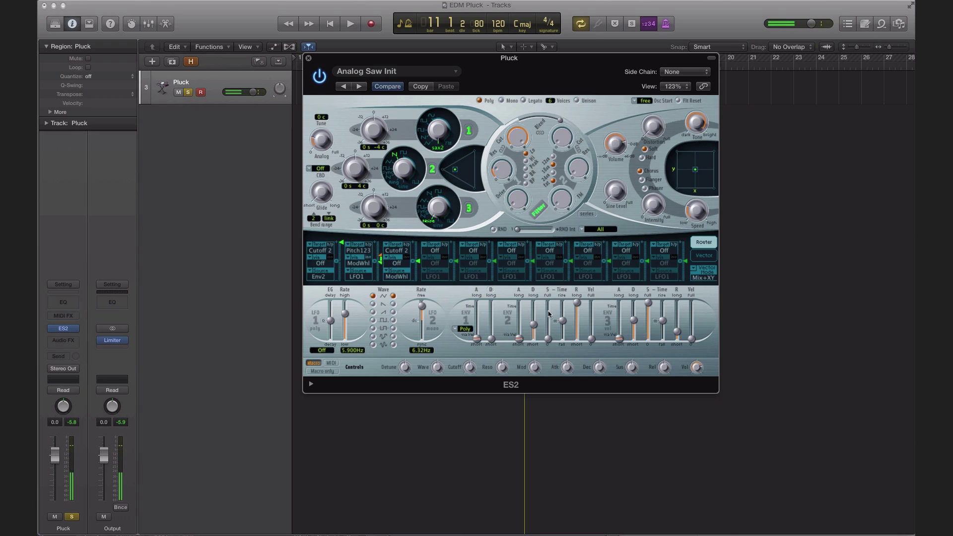
key(space)
drag(551, 340, 535, 328)
key(space)
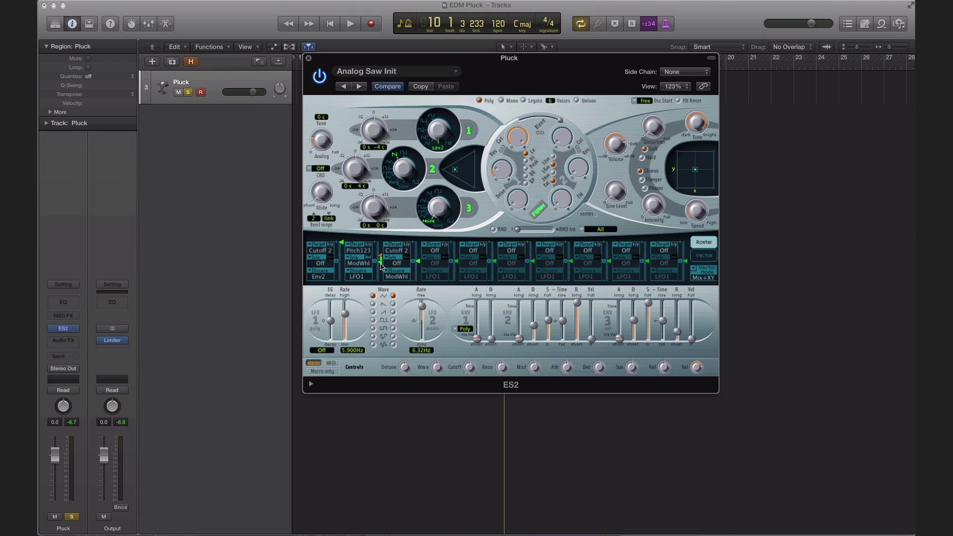
Raise the modulation amount of the Pitch123 routing from LFO1 slightly, and play the loop to check it.
key(space)
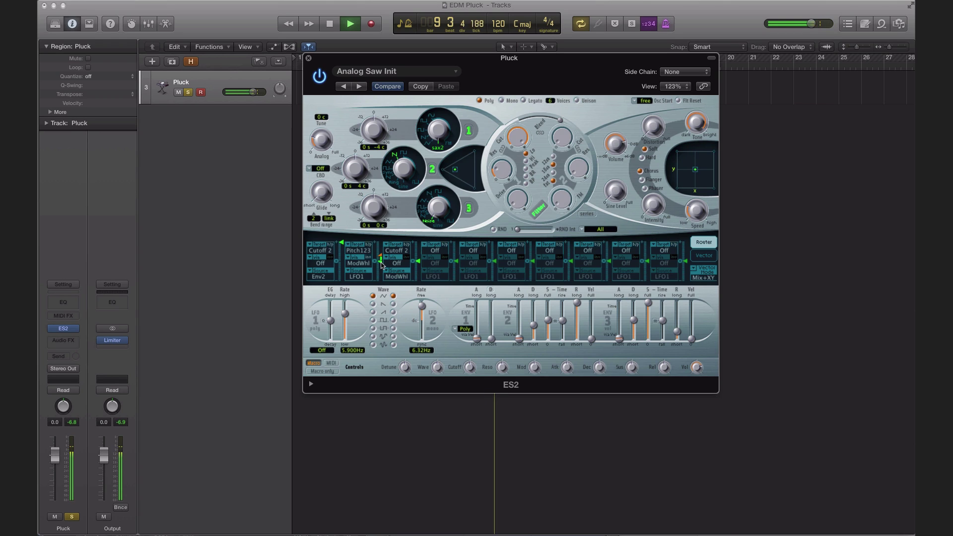
drag(380, 266, 381, 258)
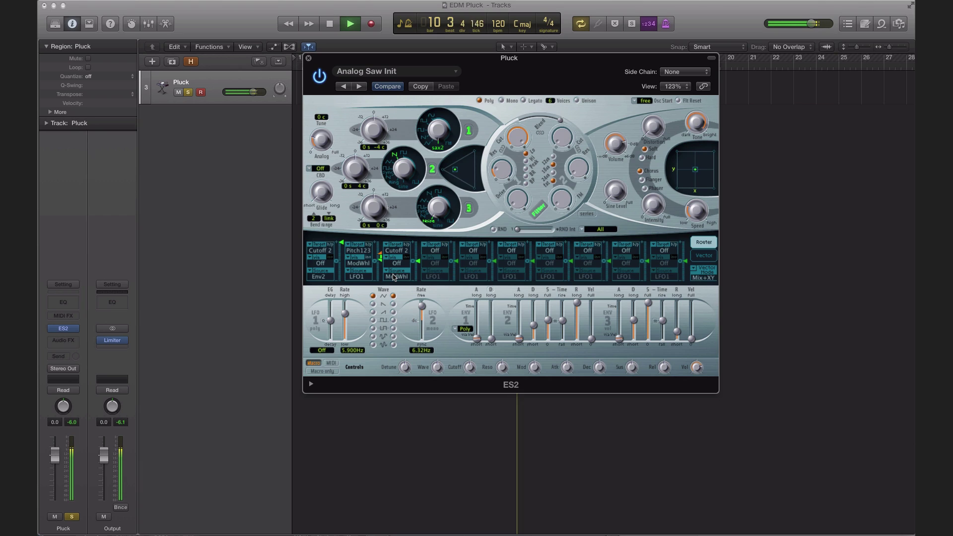
key(space)
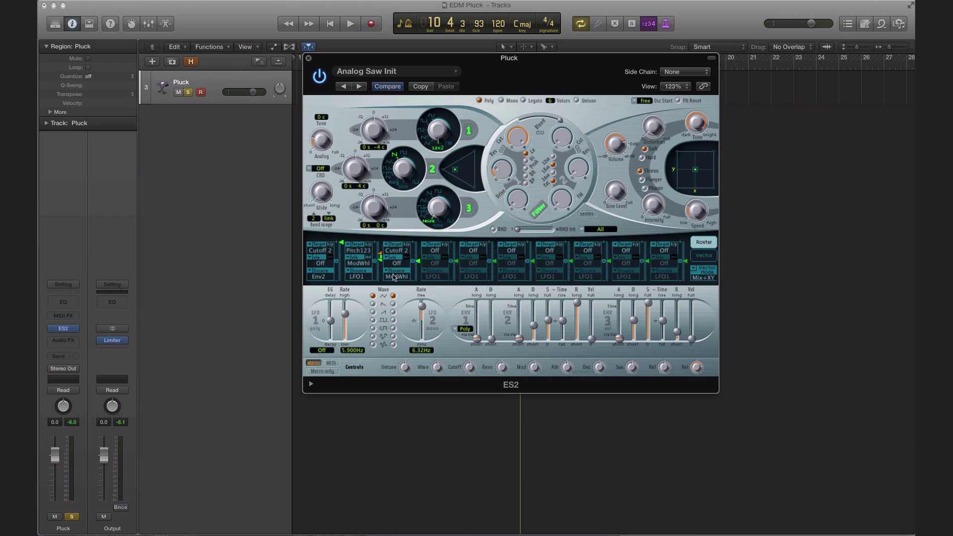
key(space)
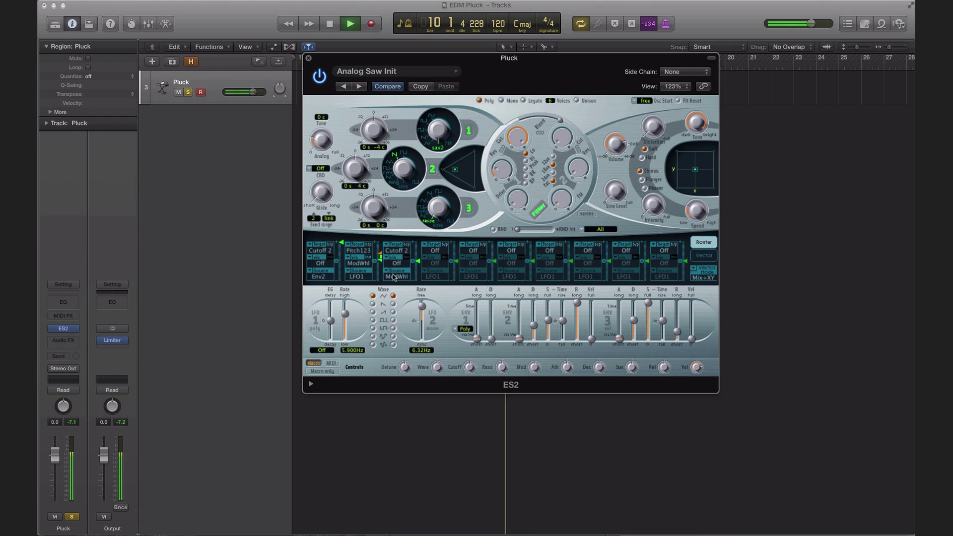
key(space)
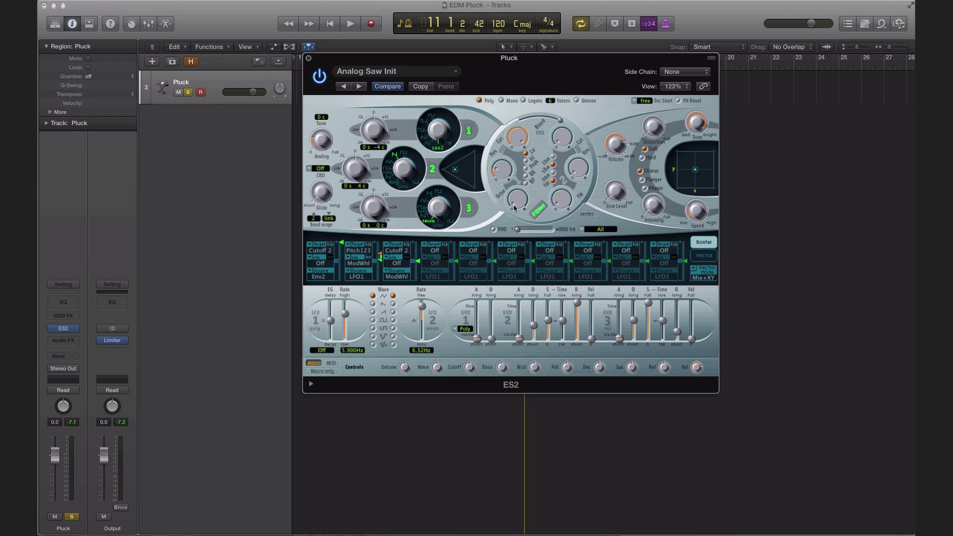
Increase the filter drive a little while the loop plays.
key(space)
drag(515, 209, 513, 191)
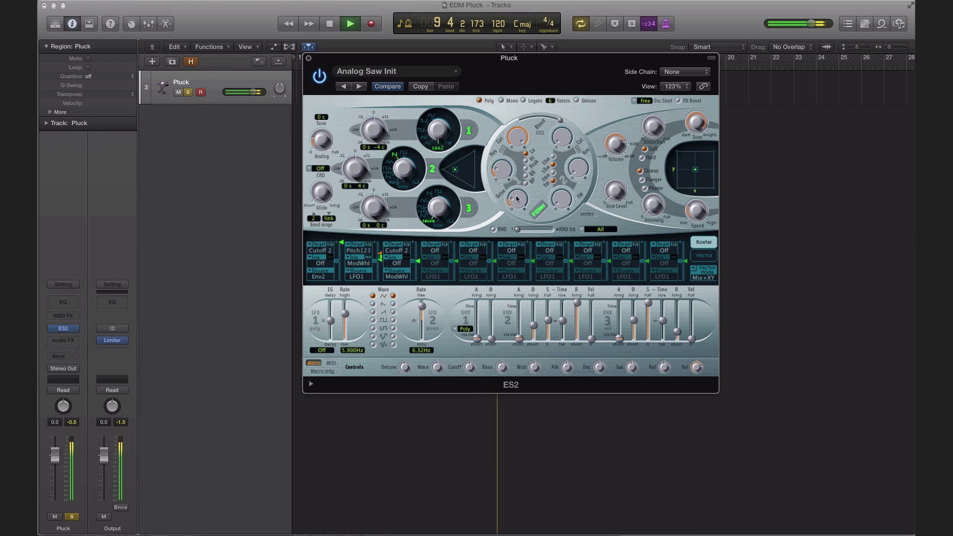
key(space)
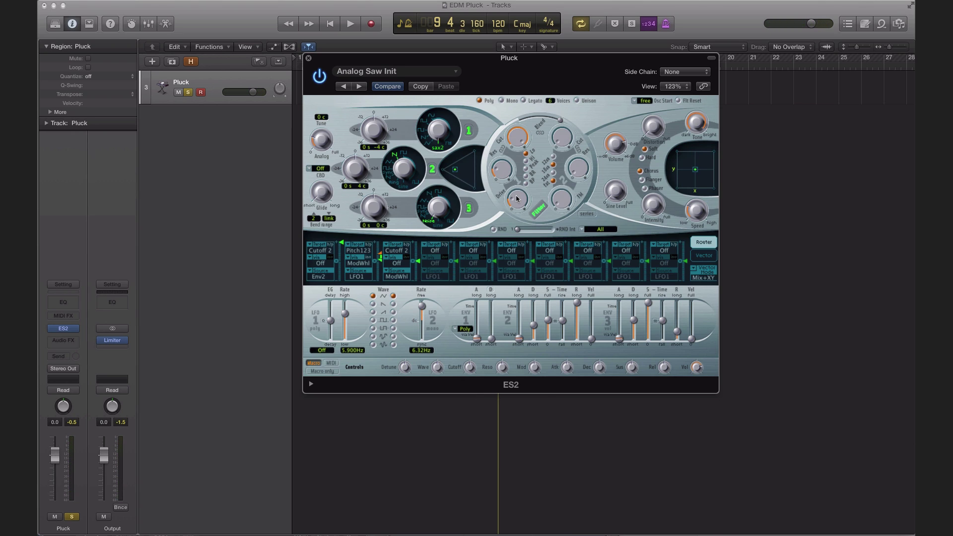
Set up the fourth modulation routing with Pitch123 as the target and Env1 as the source.
click(435, 251)
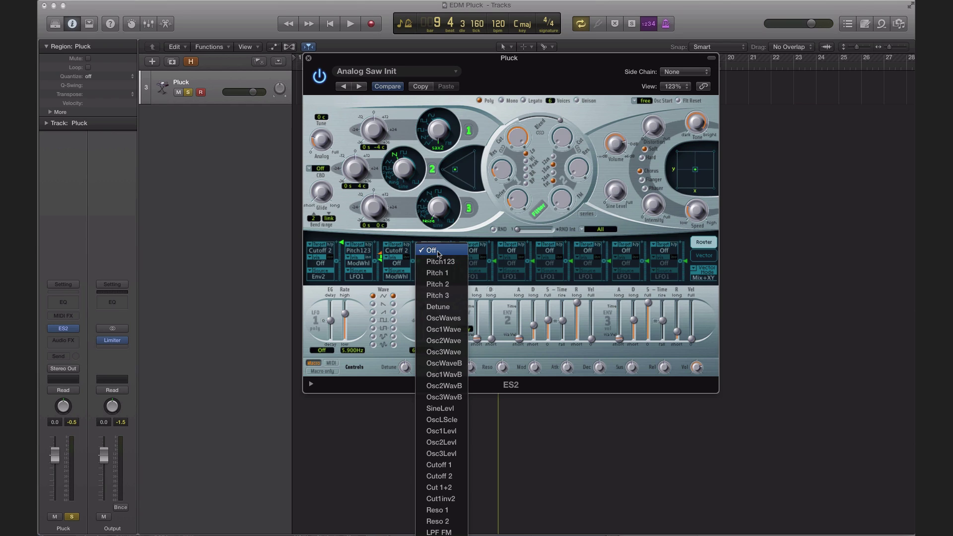
click(437, 261)
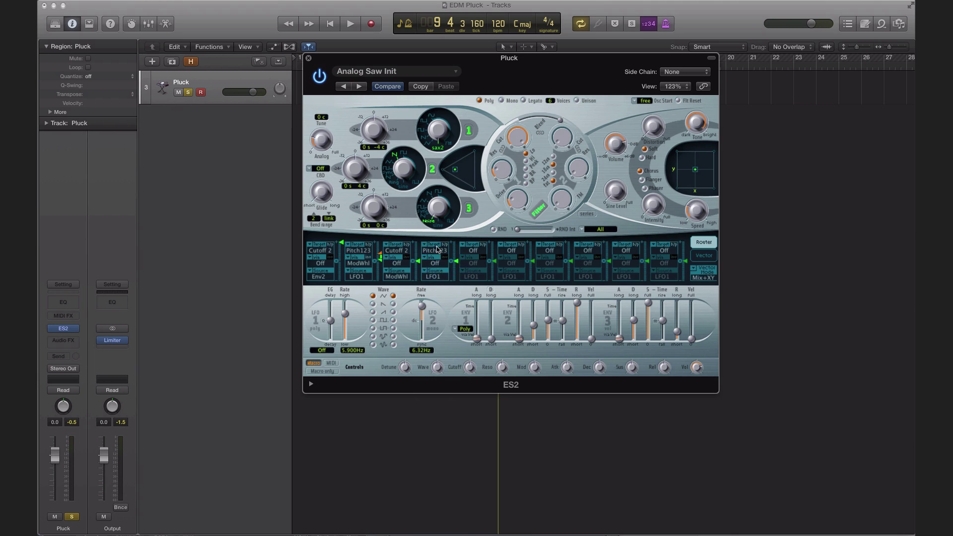
click(438, 277)
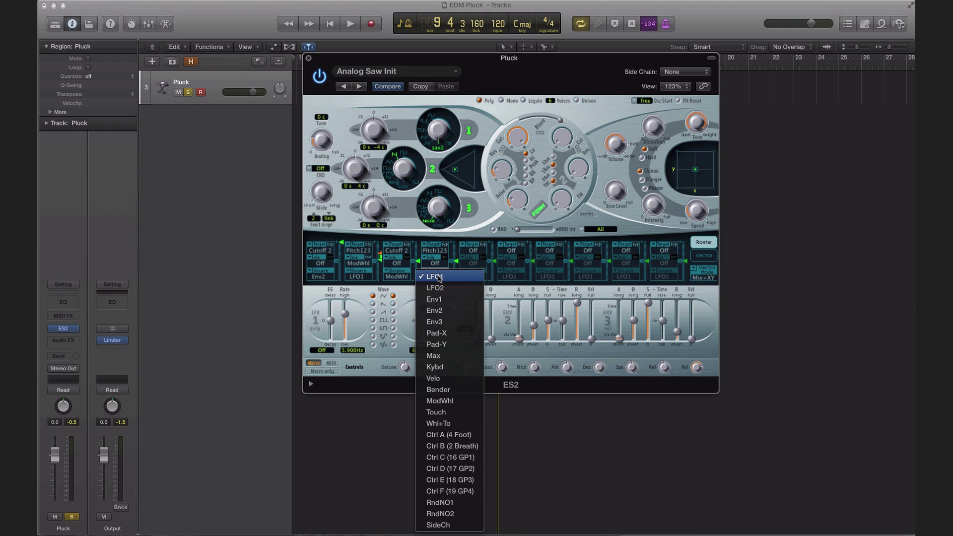
click(448, 300)
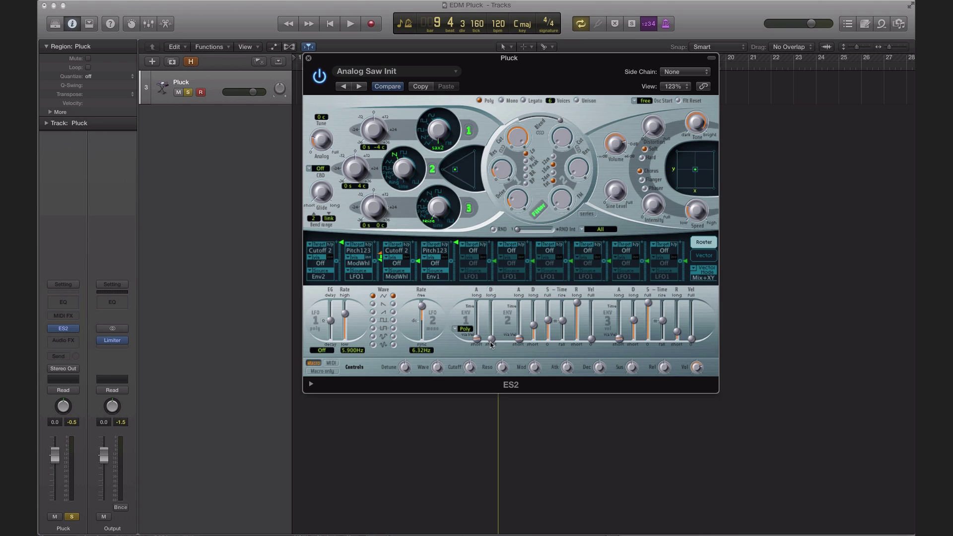
Lengthen envelope 1's decay slightly while the loop plays.
key(space)
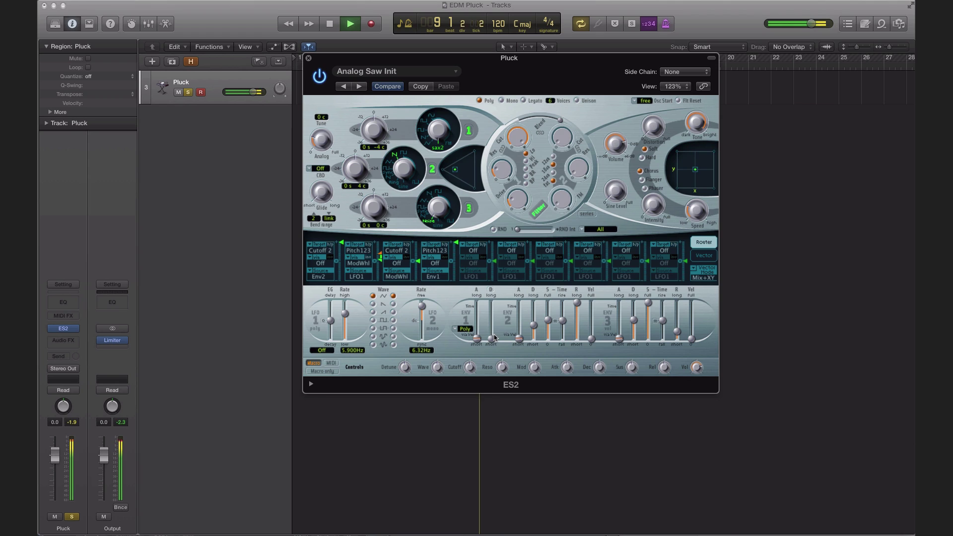
mouse_move(494, 338)
mouse_down()
mouse_move(491, 327)
mouse_move(491, 346)
mouse_move(493, 336)
mouse_up()
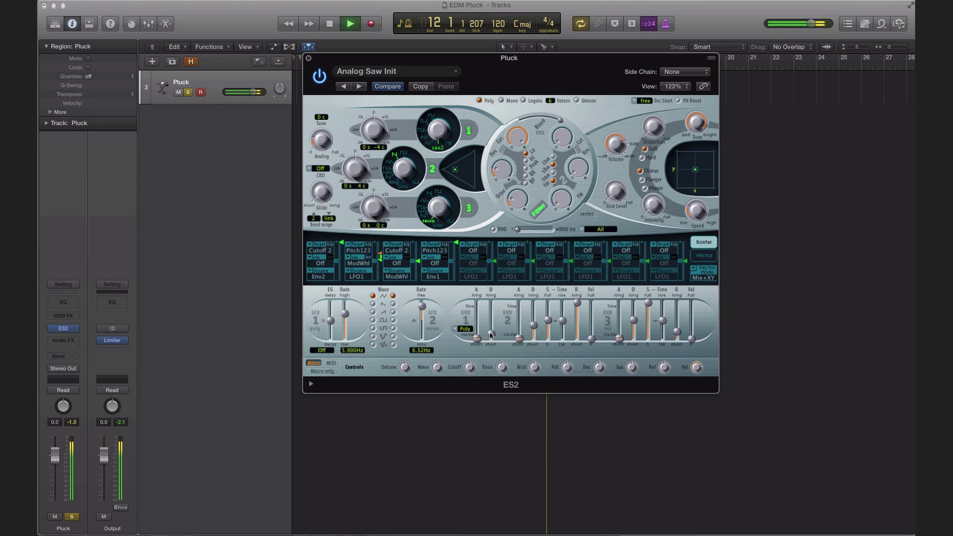
key(space)
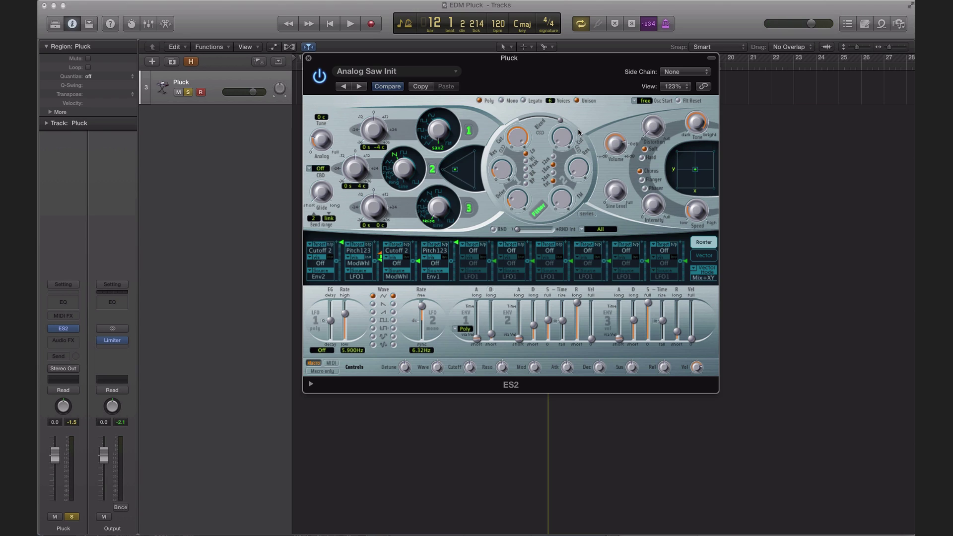
Turn on Unison and raise the glide time to about 8.2 ms, playing the loop to check the sound.
key(space)
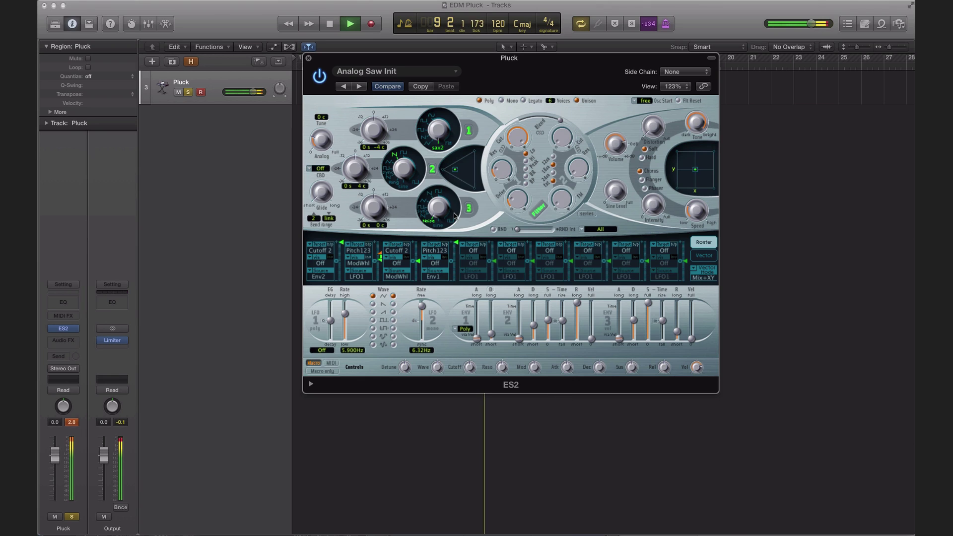
key(space)
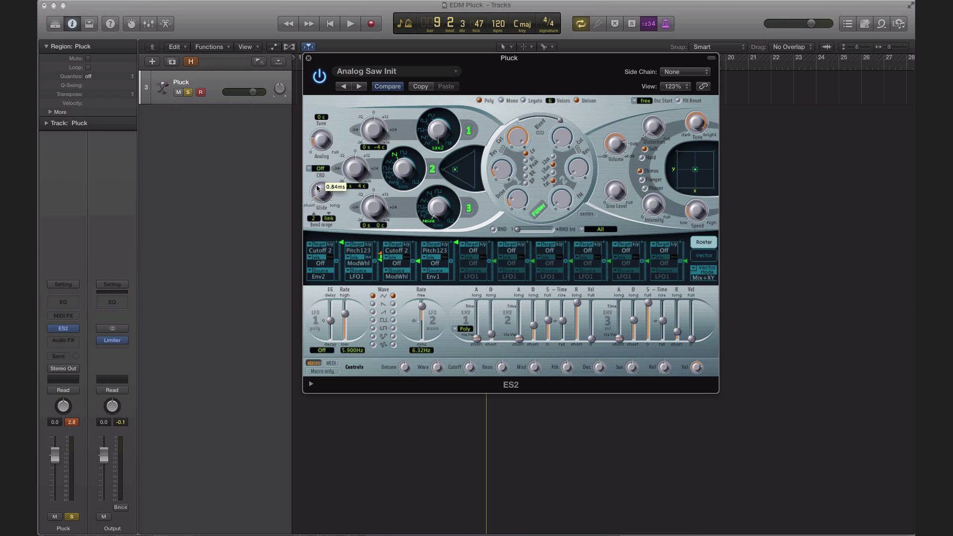
key(space)
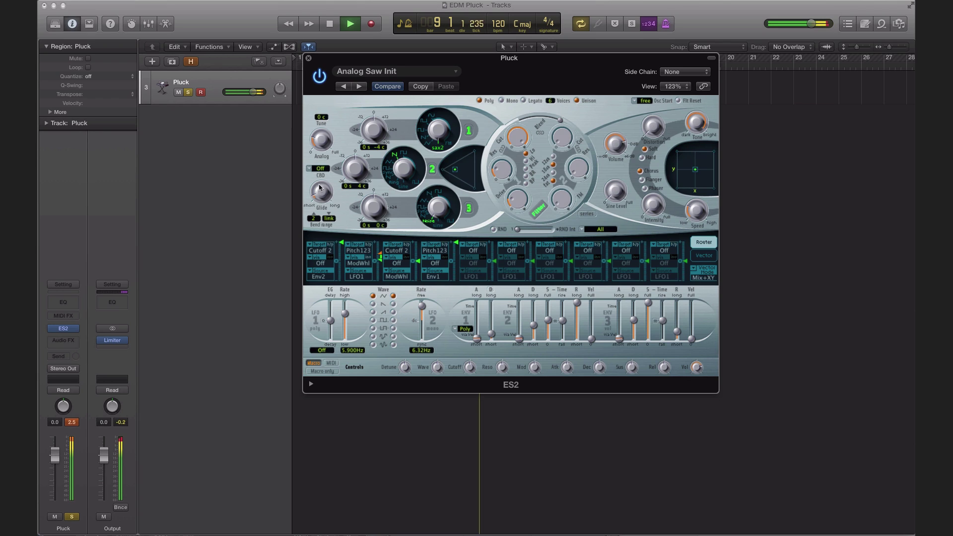
mouse_move(323, 190)
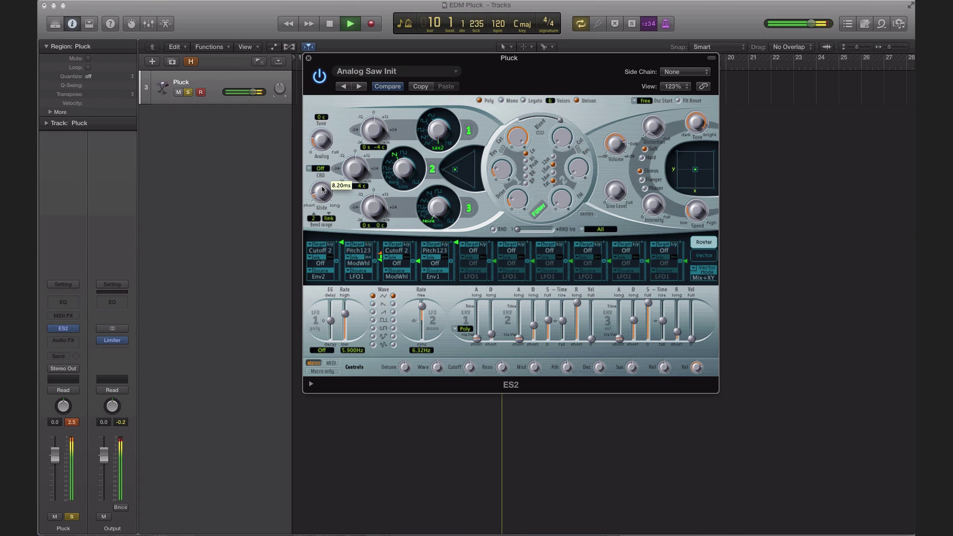
key(space)
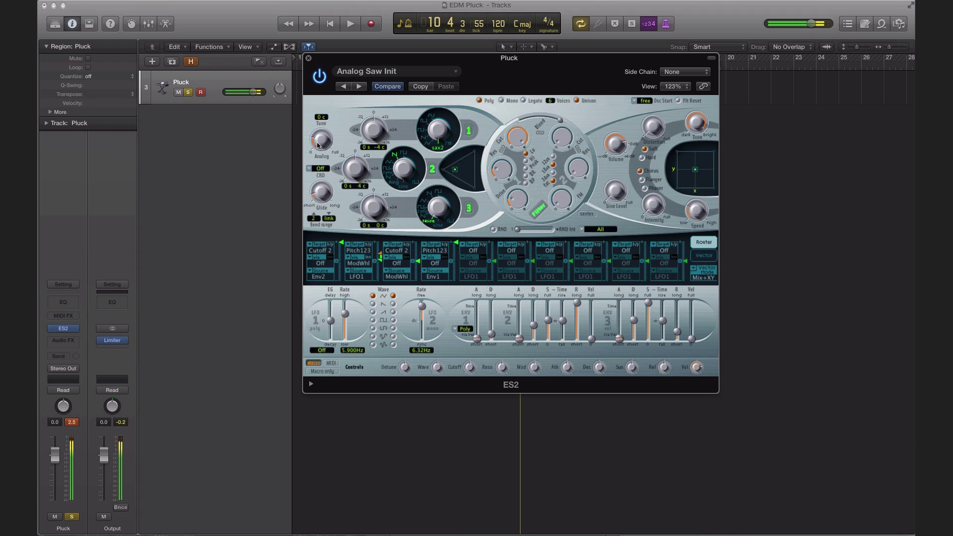
Adjust the Analog amount and filter 2's cutoff while listening to the loop.
key(space)
mouse_move(317, 130)
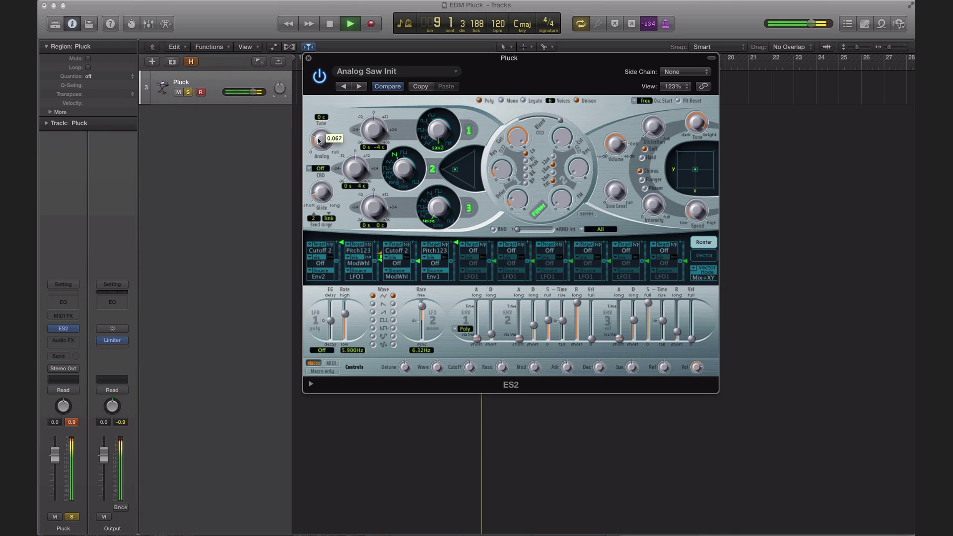
drag(318, 130, 319, 123)
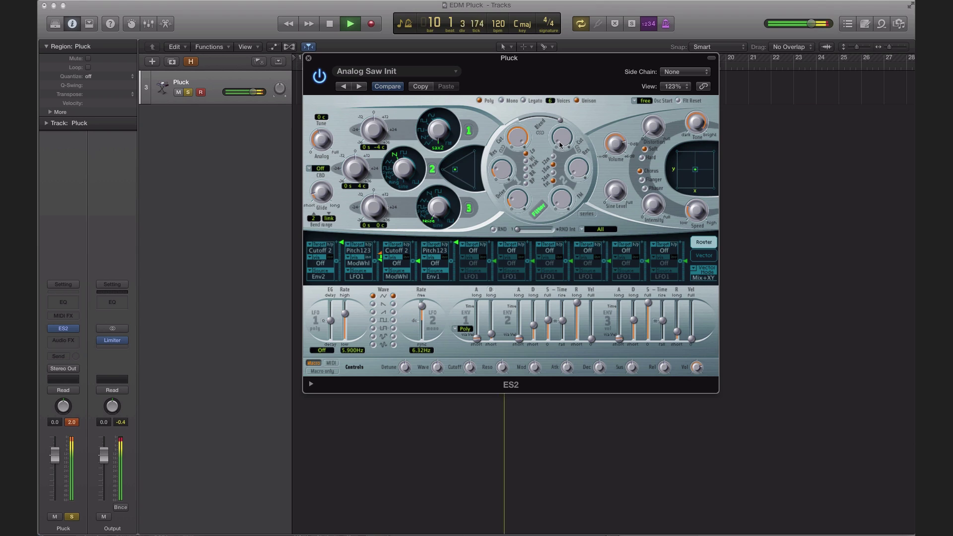
drag(557, 126, 561, 98)
key(space)
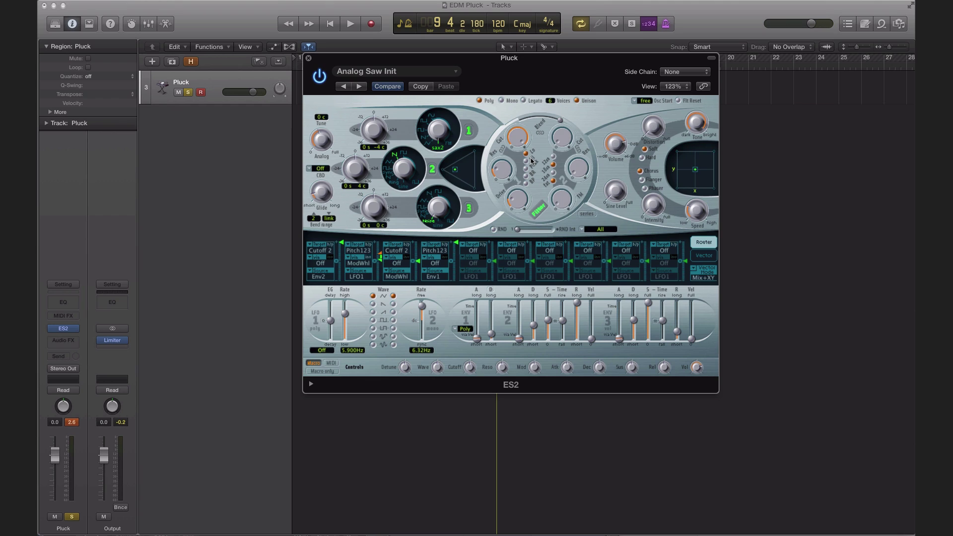
key(space)
Add a Channel EQ to the Pluck track and enlarge its window over the synthesizer.
double_click(64, 304)
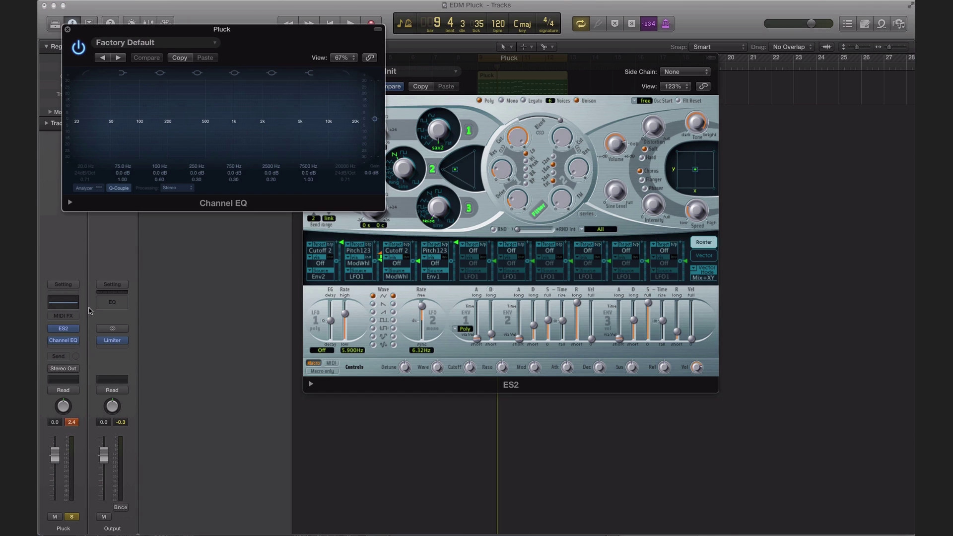
drag(233, 39, 323, 98)
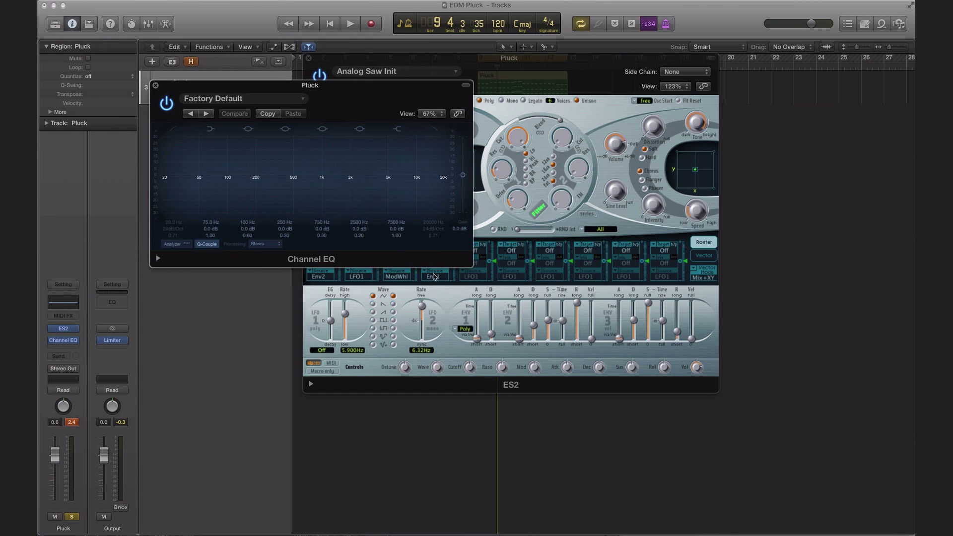
drag(476, 273, 613, 337)
drag(423, 119, 581, 144)
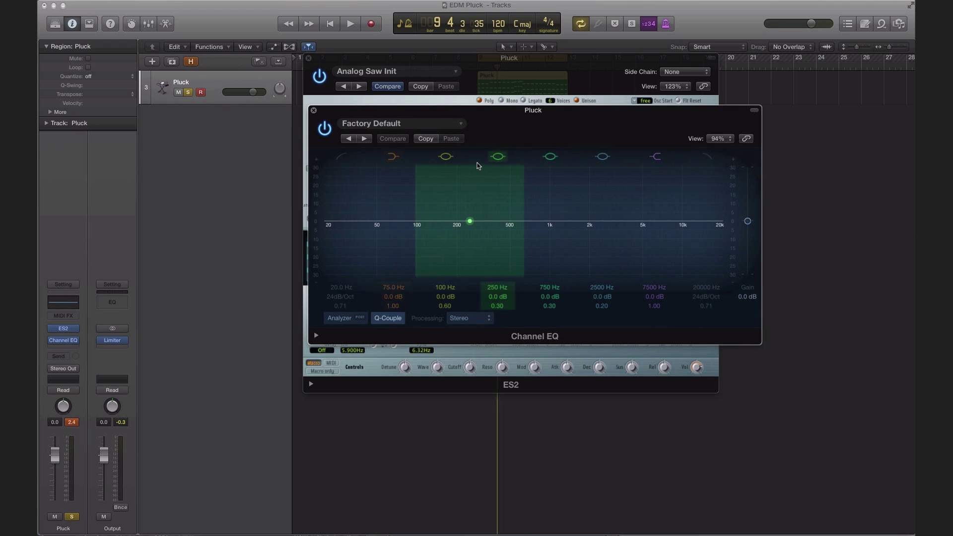
Cut the EQ's low shelf by 5 dB at 500 Hz and boost its high shelf by 3 dB at 1080 Hz.
drag(402, 223, 519, 233)
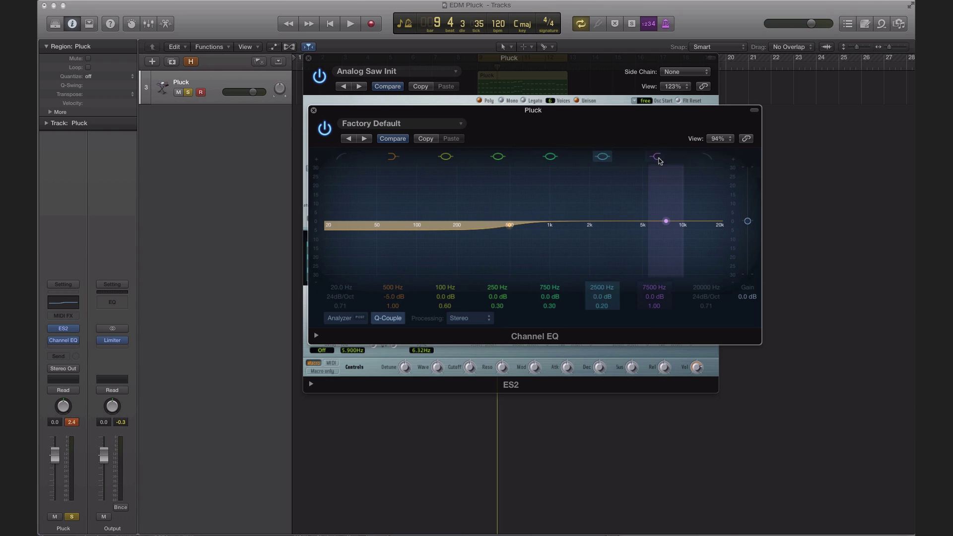
drag(666, 223, 546, 216)
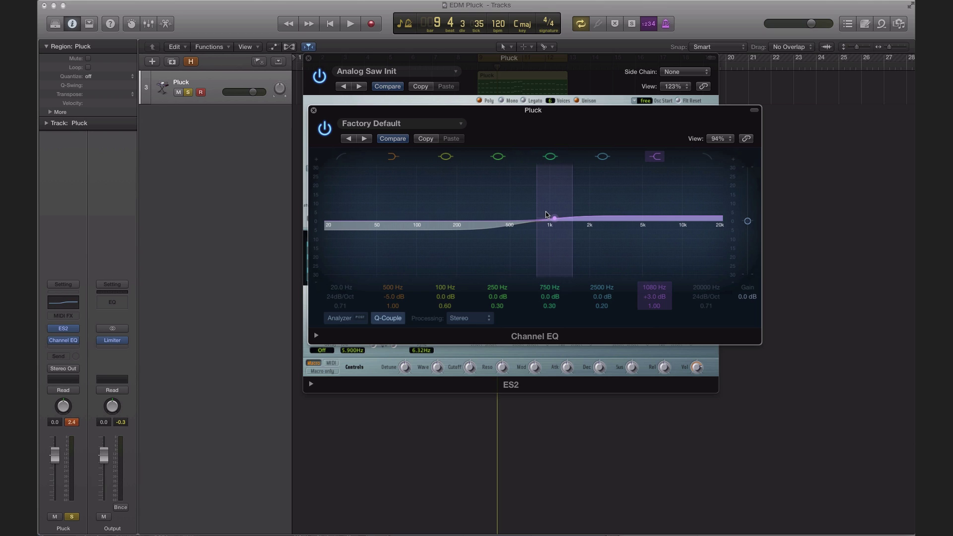
Compare the loop with the Channel EQ bypassed and enabled, leave it enabled, and close its window.
key(space)
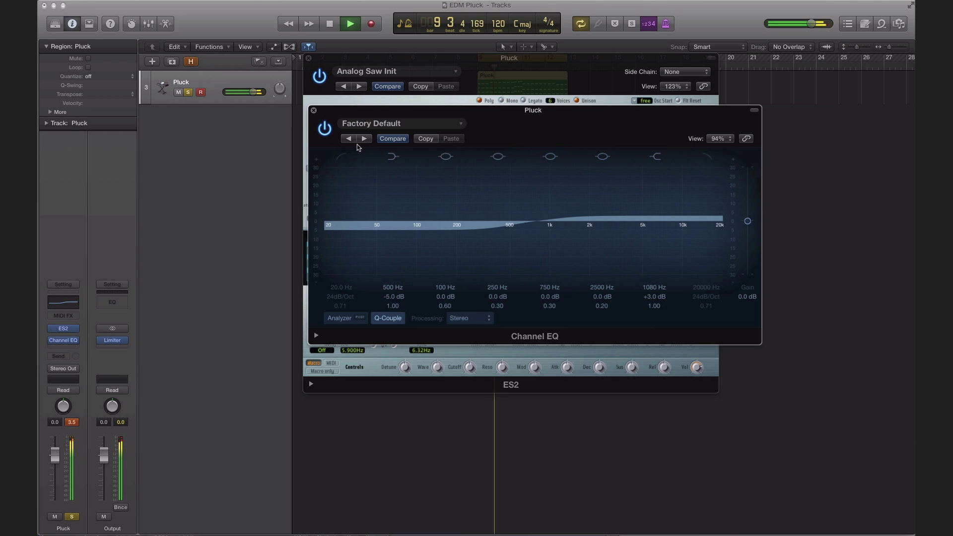
click(324, 128)
click(325, 128)
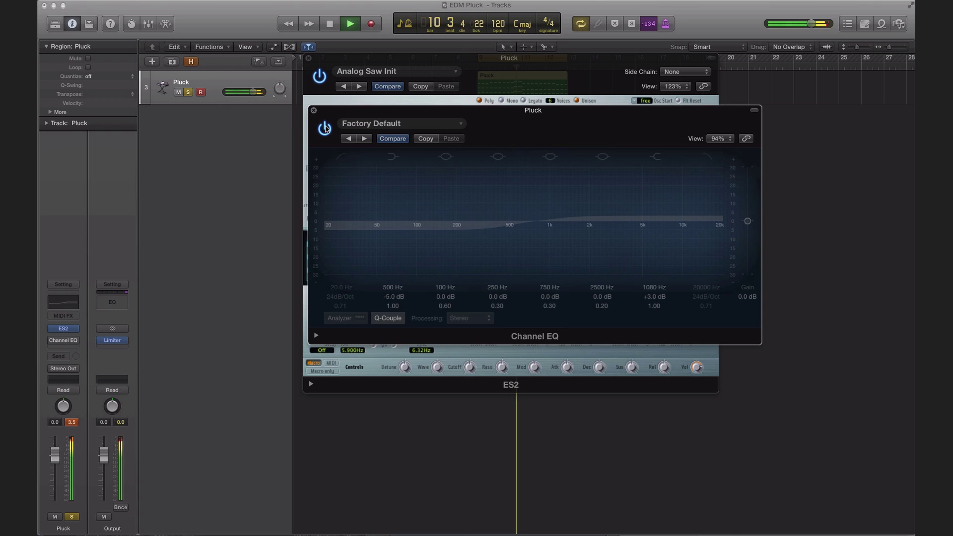
key(space)
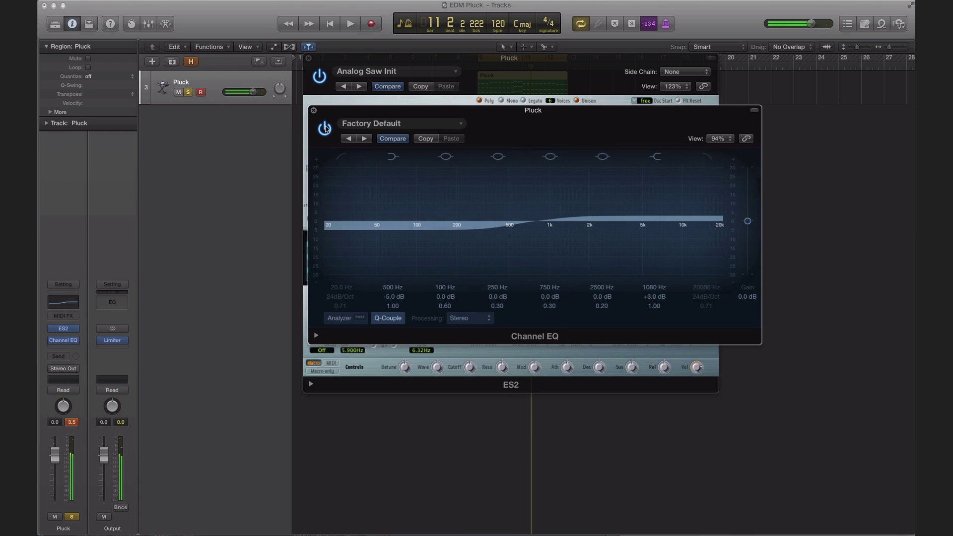
click(324, 128)
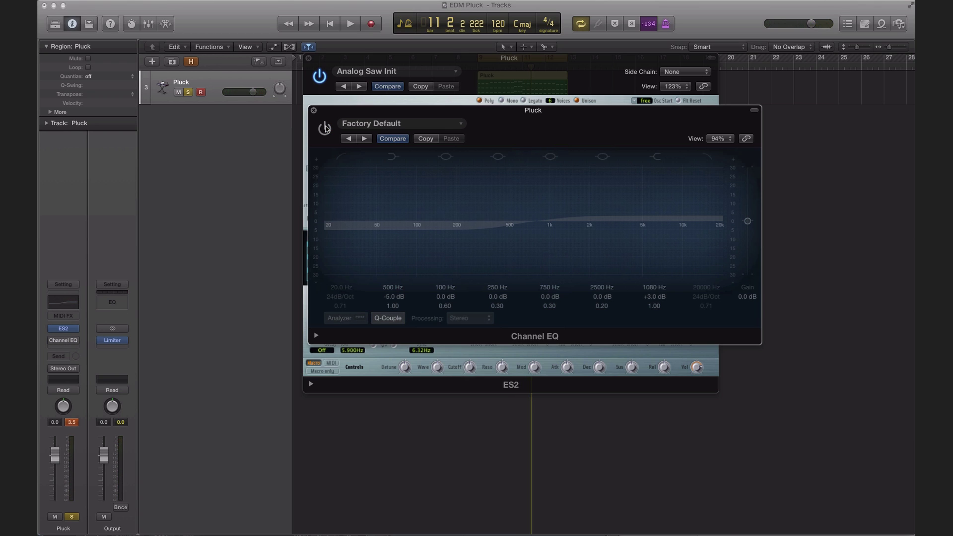
key(space)
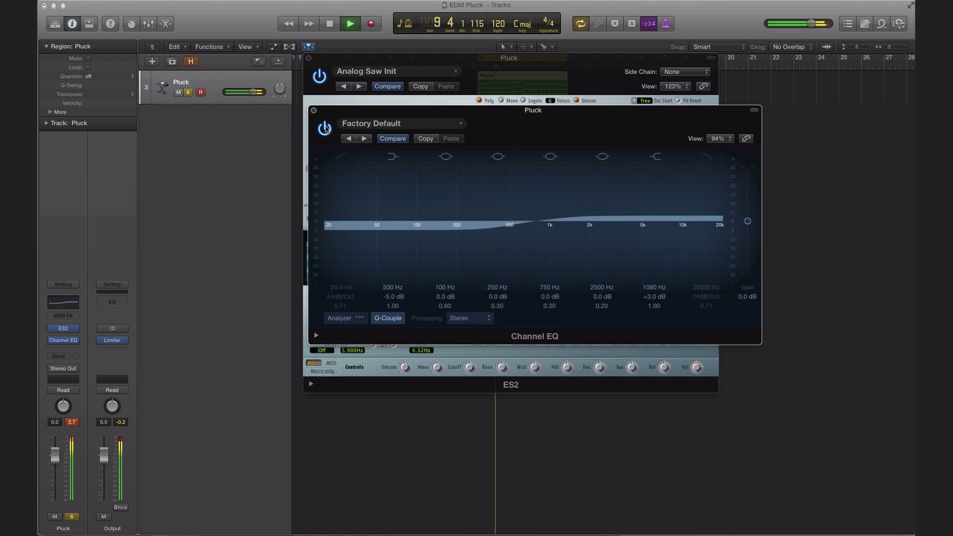
click(325, 129)
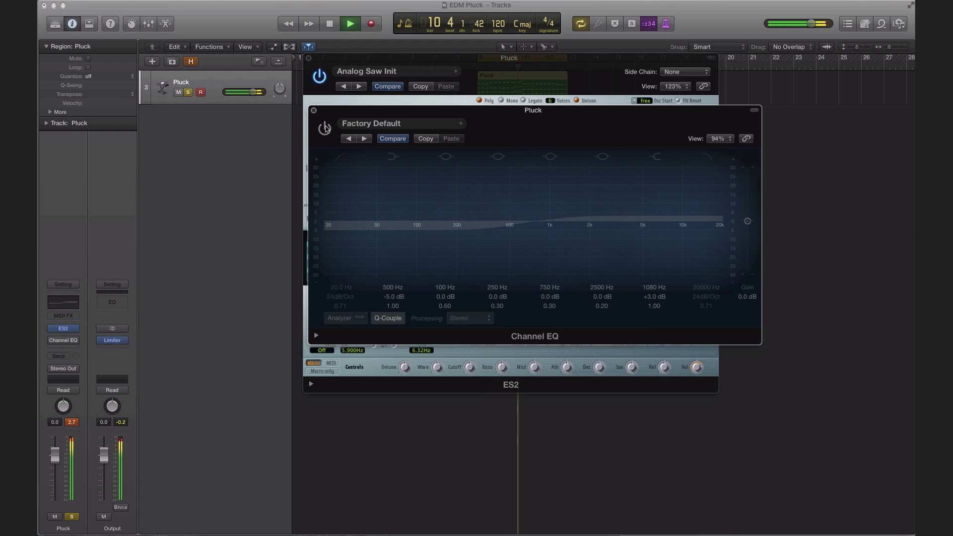
click(325, 128)
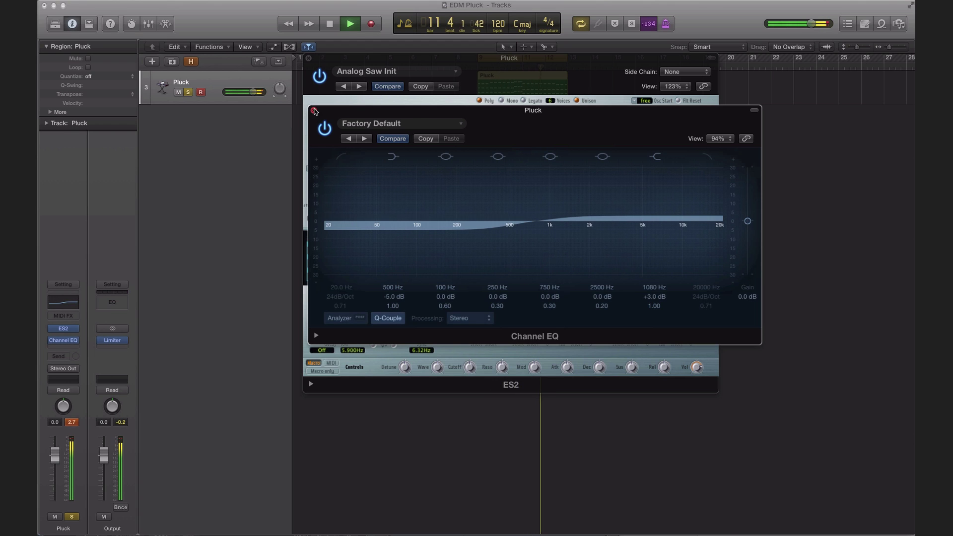
click(315, 111)
key(space)
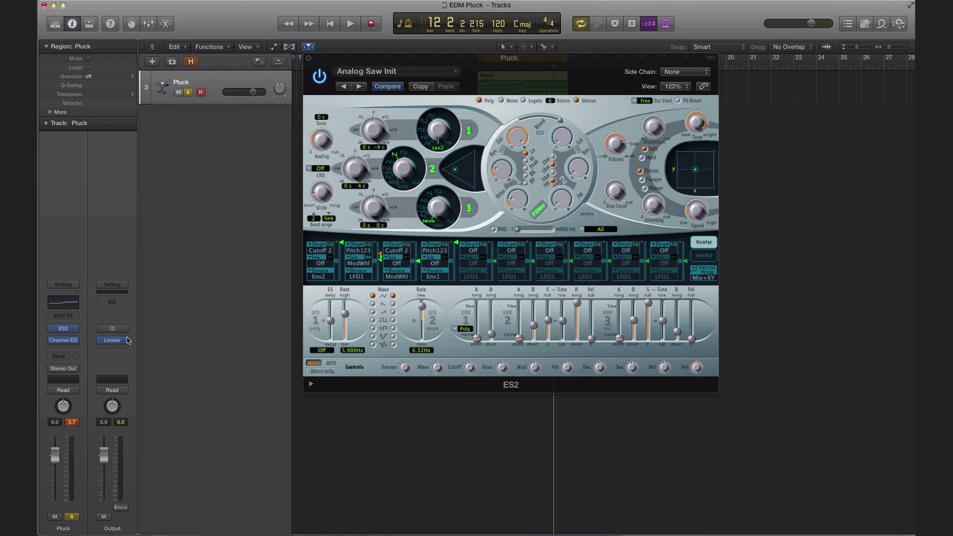
Insert a Stereo Delay after the Channel EQ on the Pluck track and place its window over the synthesizer.
click(70, 348)
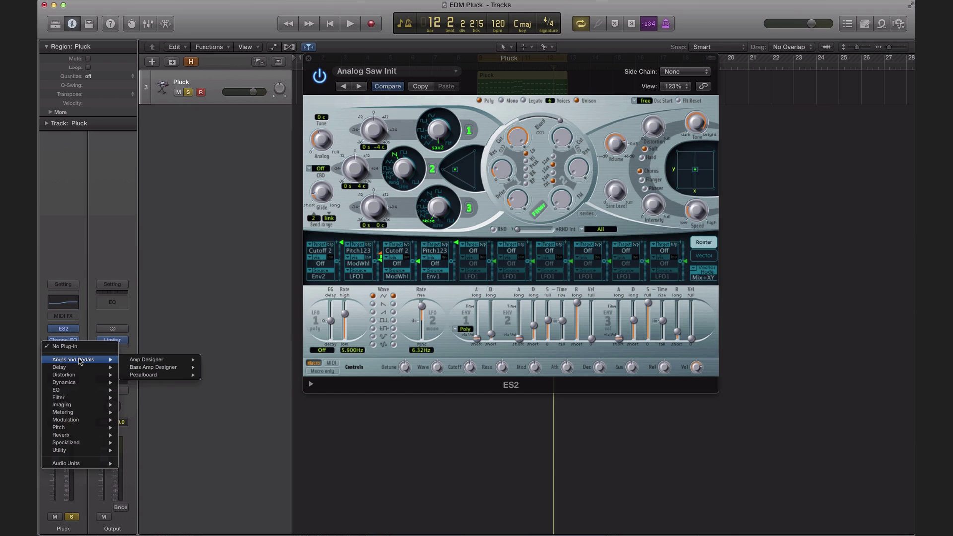
mouse_move(75, 370)
mouse_move(163, 385)
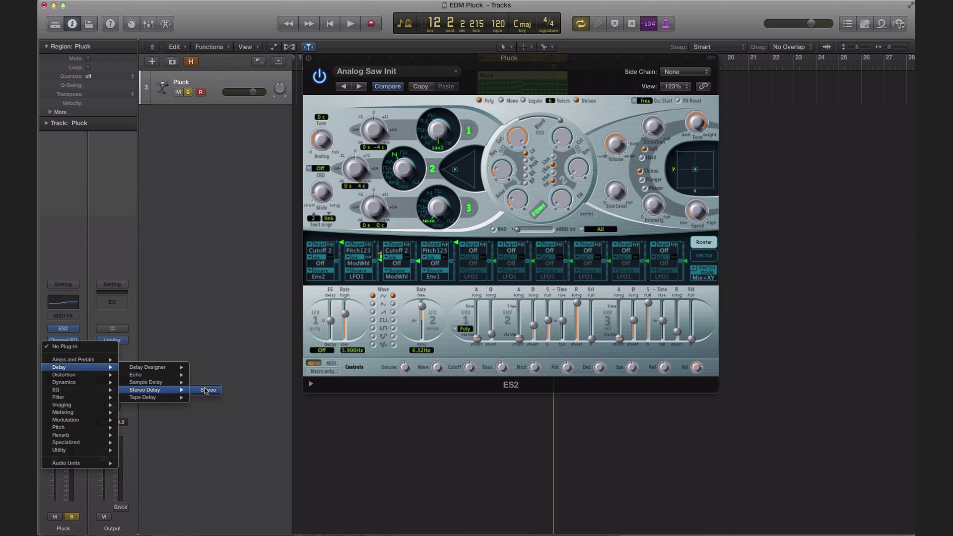
click(207, 390)
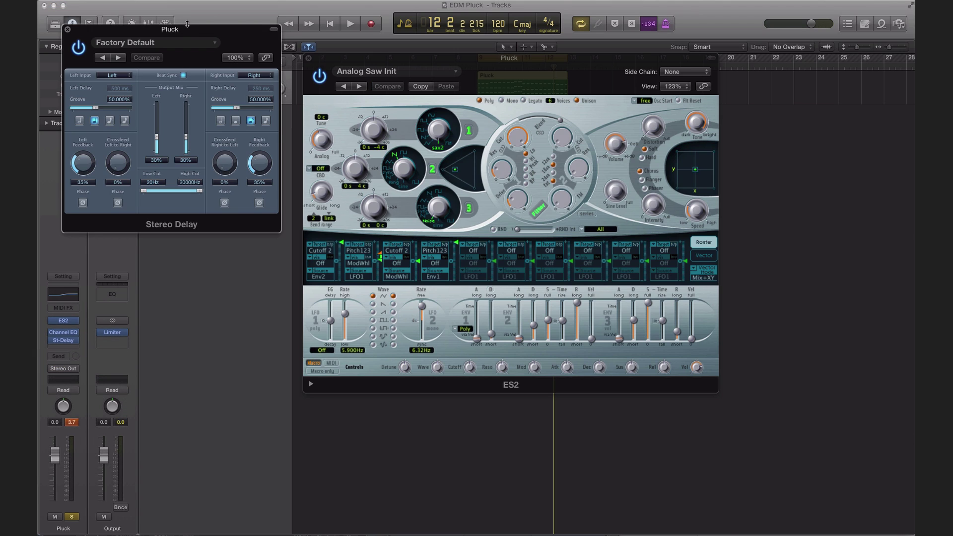
drag(187, 24, 514, 105)
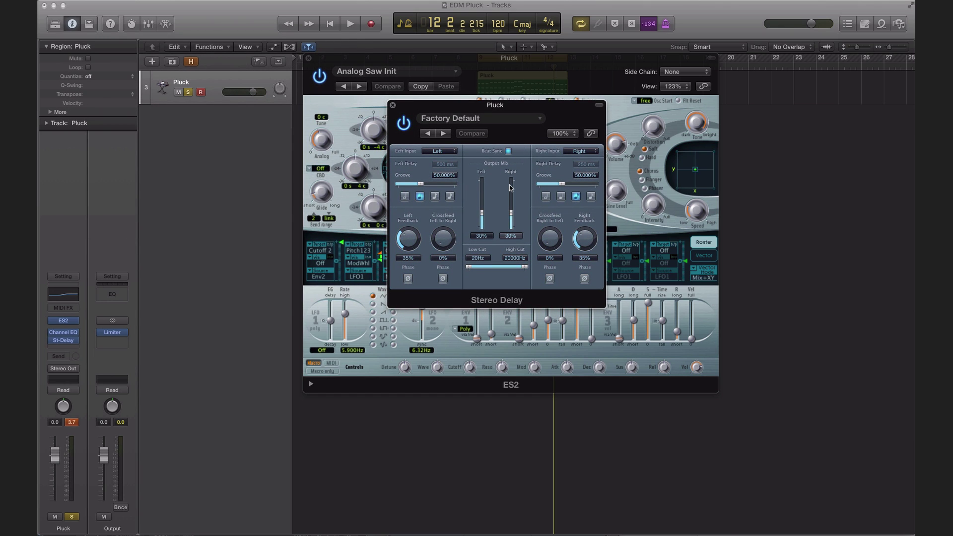
Set the delay's left and right output mix to 20% and the right feedback to 46% while the loop plays.
key(space)
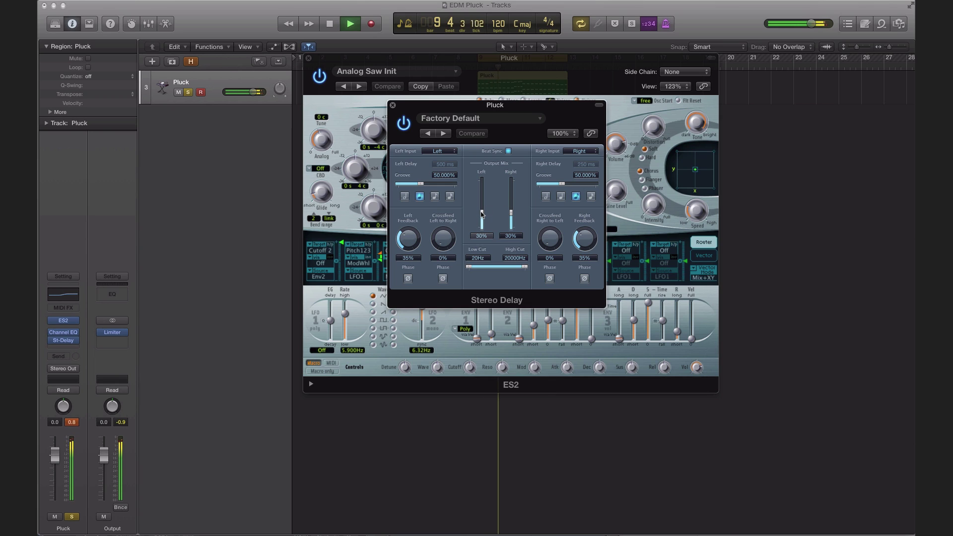
drag(481, 213, 517, 224)
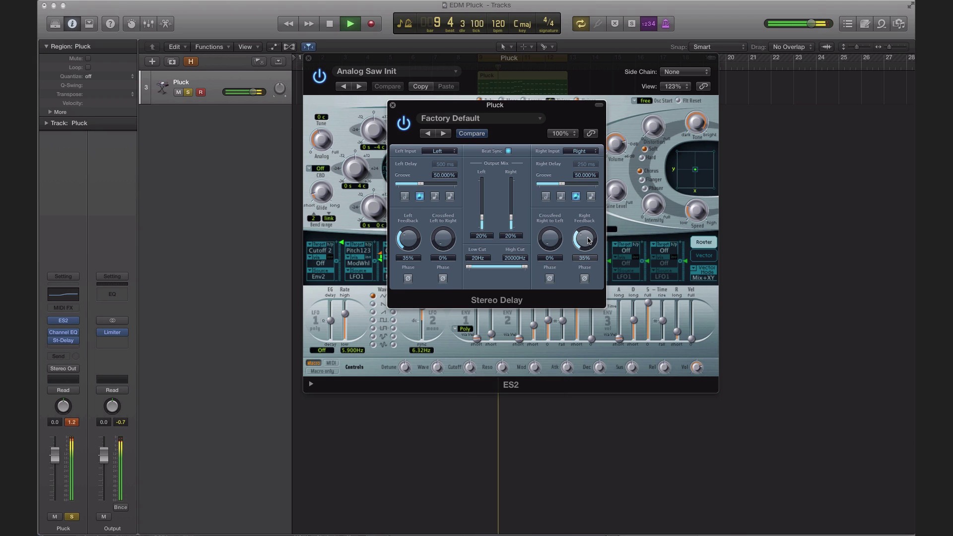
drag(588, 240, 587, 233)
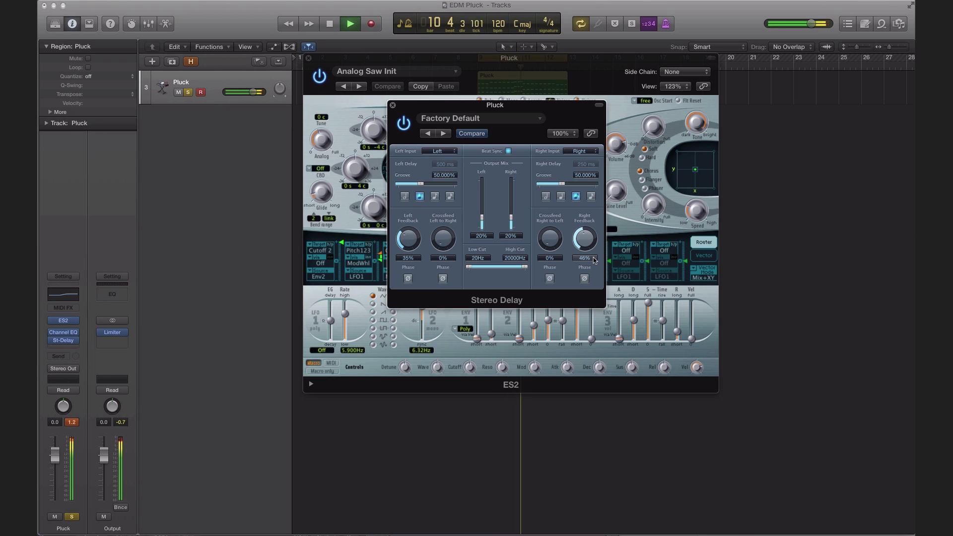
Insert a stereo SilverVerb after the Stereo Delay on the Pluck track and close its window.
key(space)
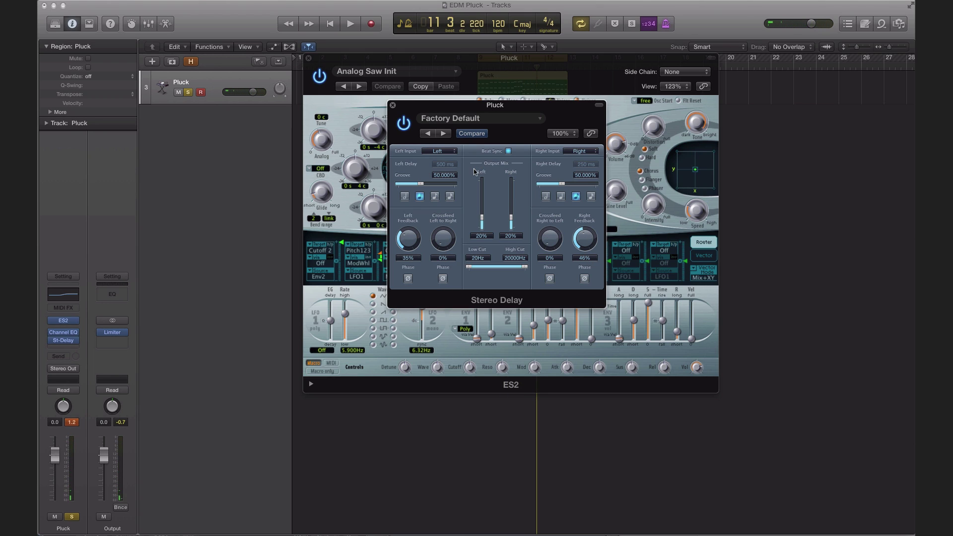
click(75, 348)
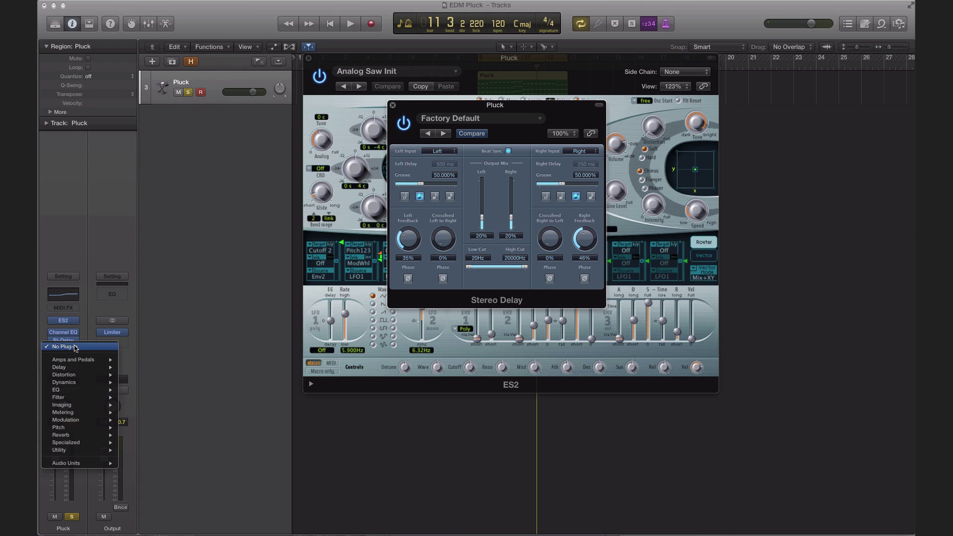
mouse_move(82, 436)
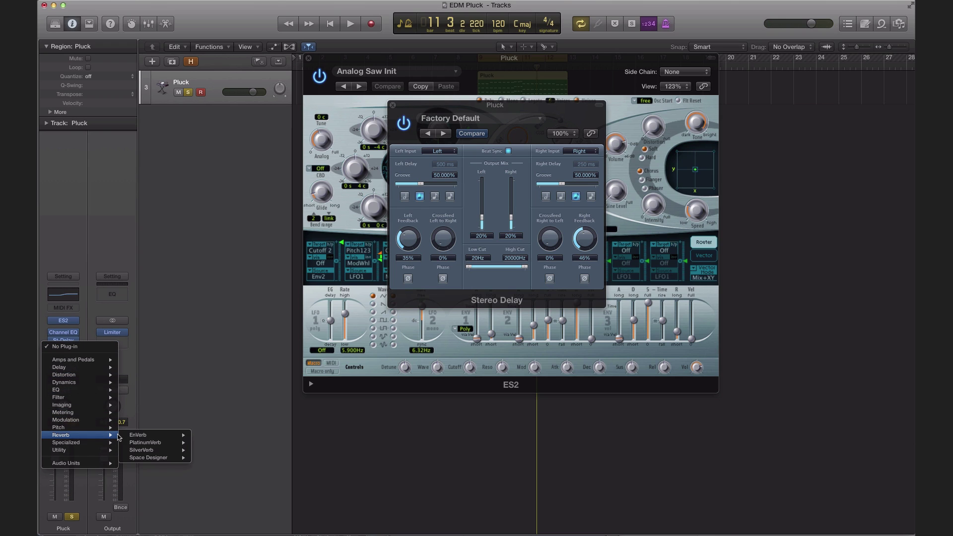
mouse_move(151, 452)
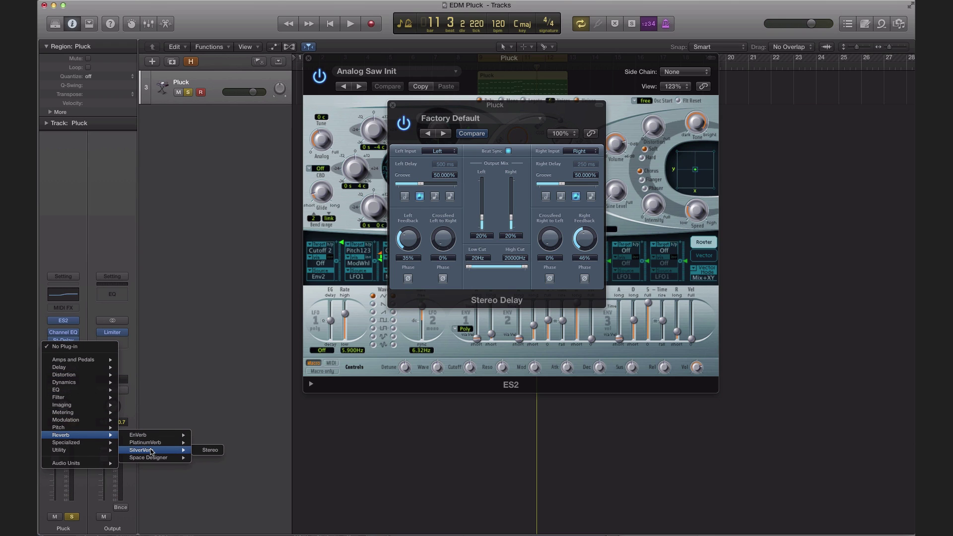
click(208, 451)
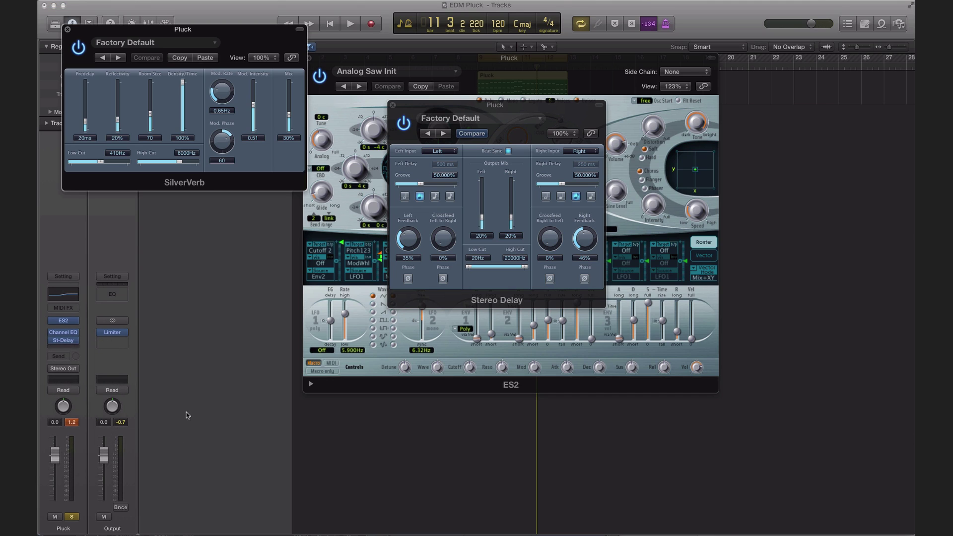
click(68, 30)
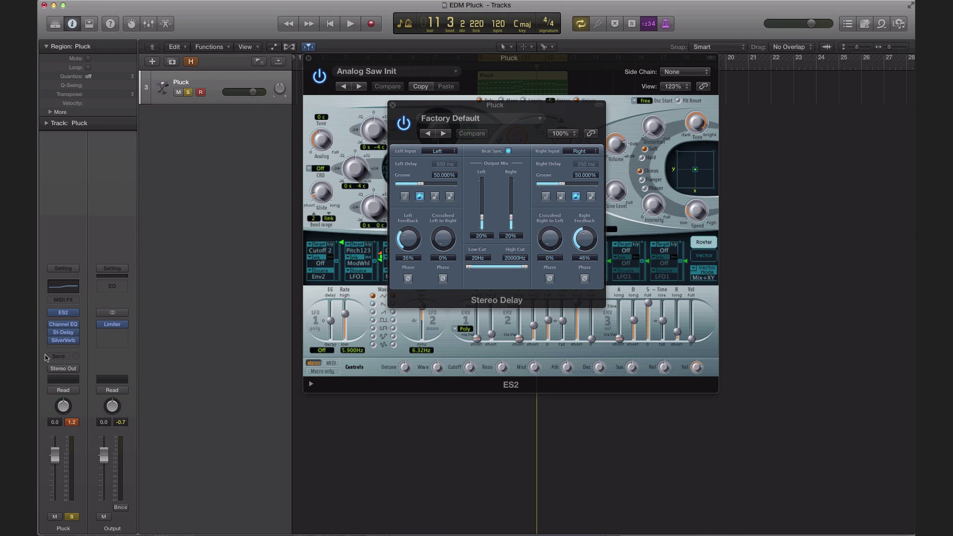
Replace the Pluck track's SilverVerb with a stereo PlatinumVerb and place its window over the synthesizer.
click(77, 342)
mouse_move(154, 452)
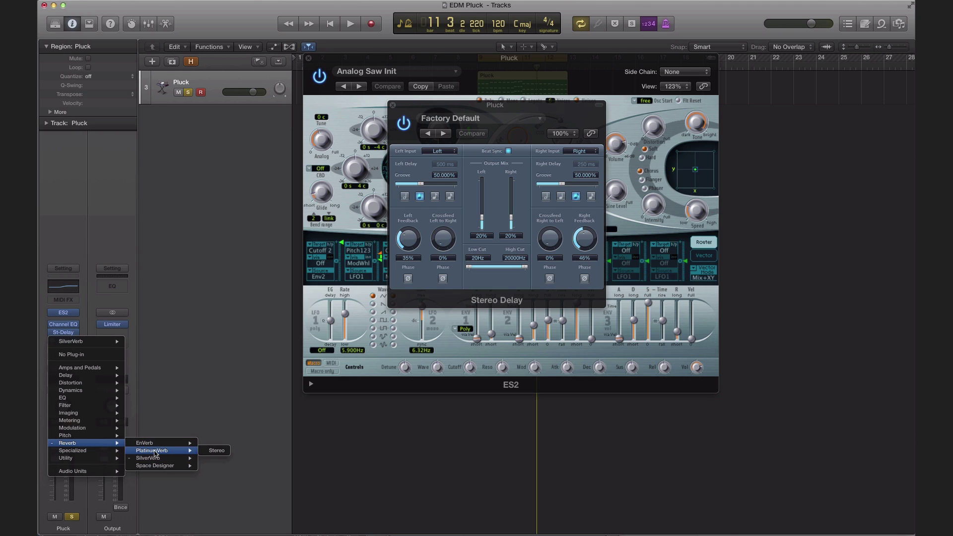
click(211, 453)
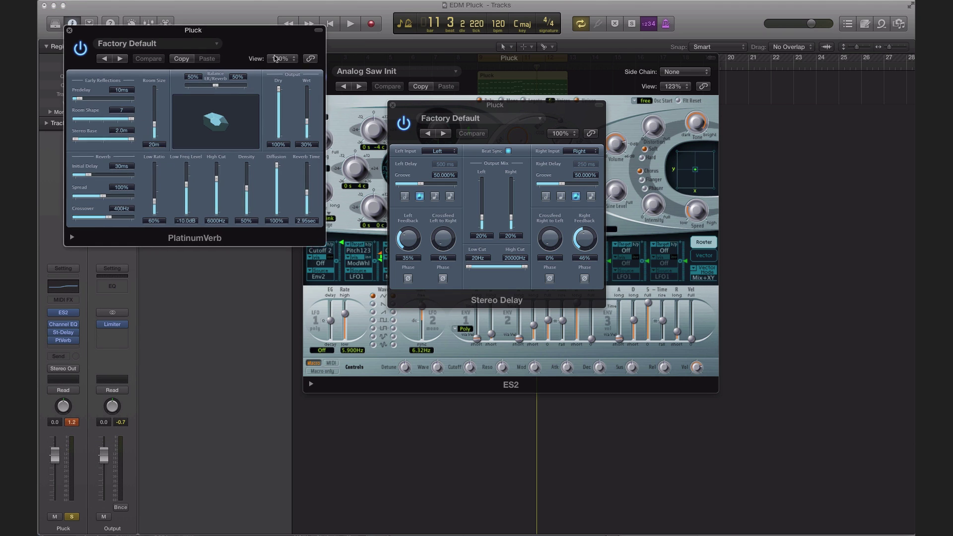
drag(268, 30, 546, 110)
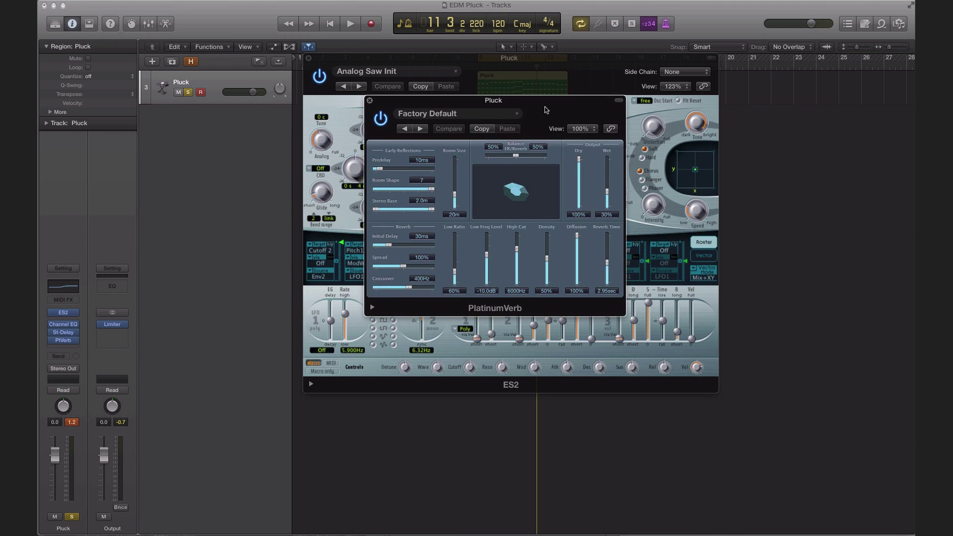
Set the PlatinumVerb's predelay to 5 ms and its room size to 100 m while the loop plays.
key(space)
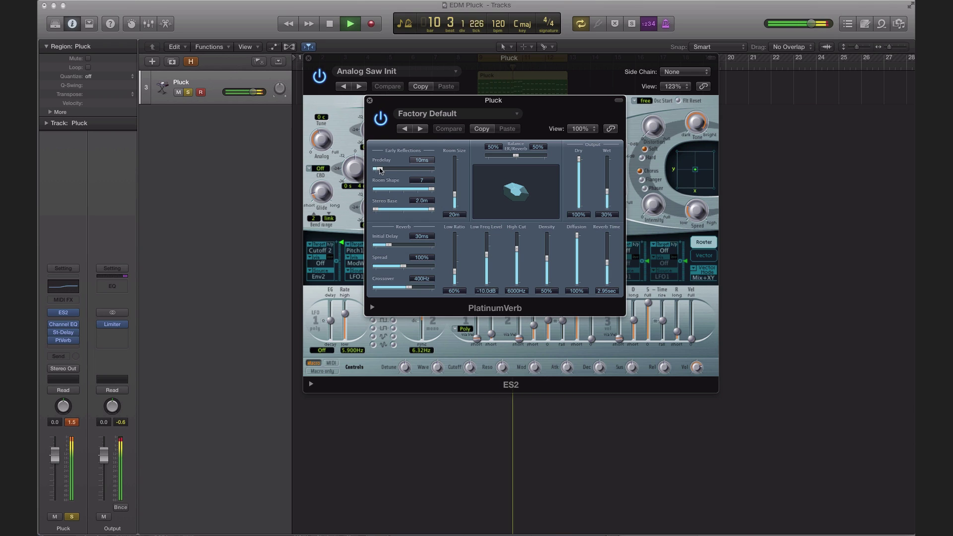
drag(380, 169, 378, 170)
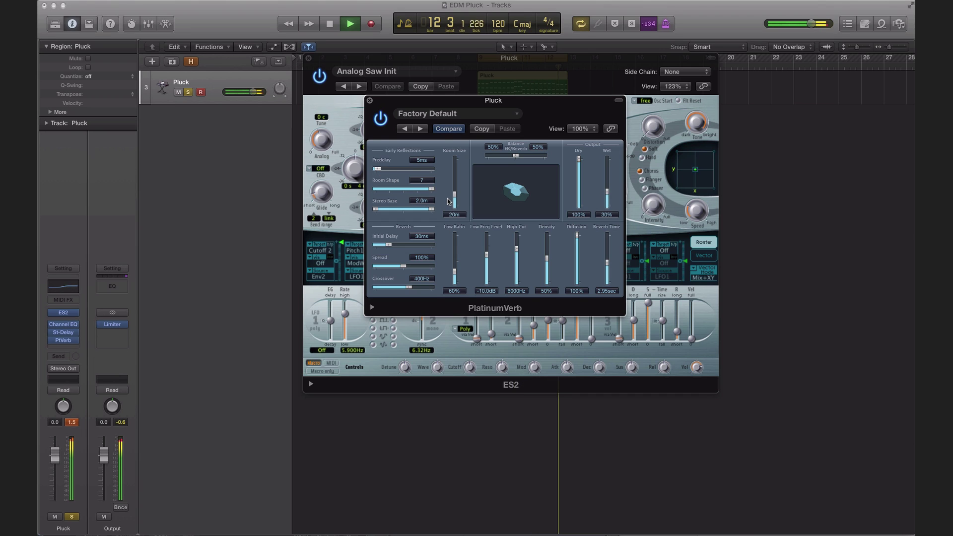
key(space)
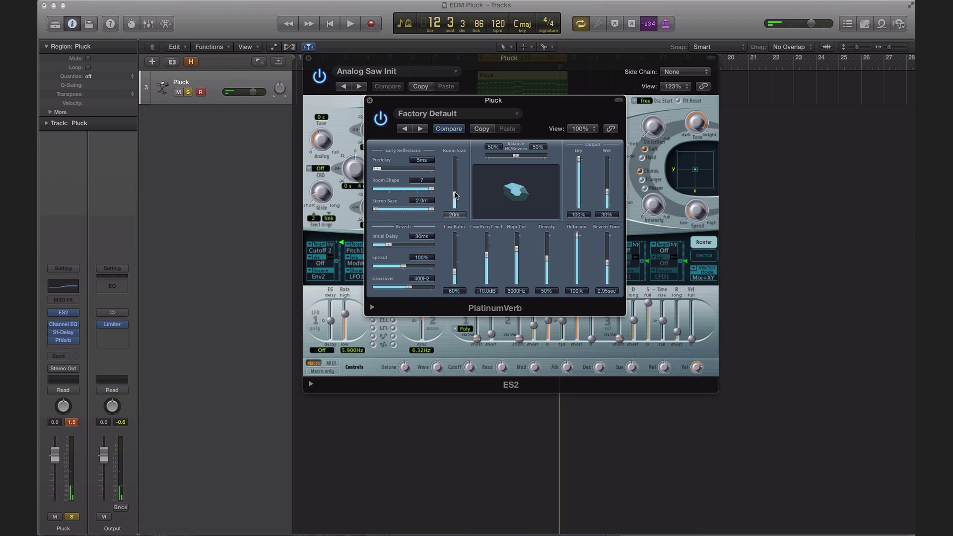
key(space)
drag(456, 195, 459, 175)
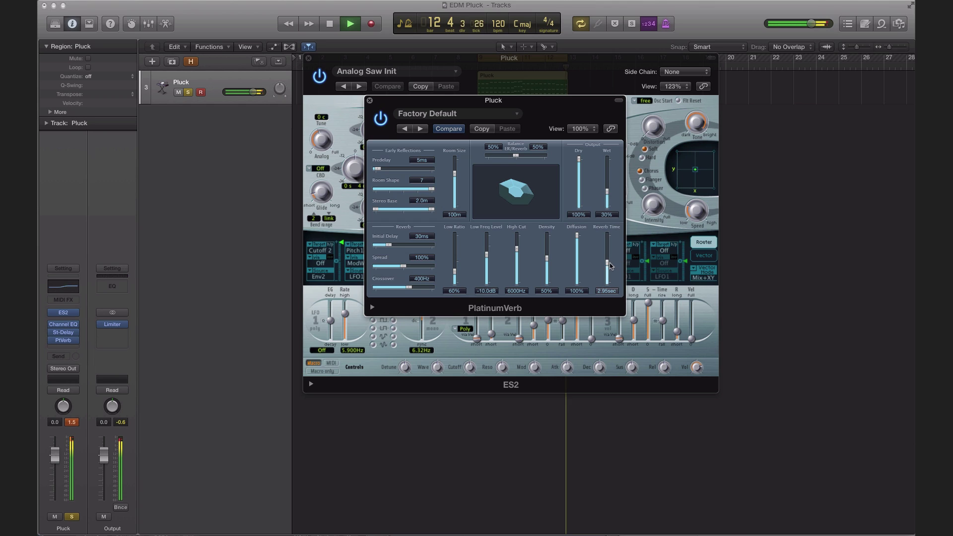
Set the reverb time to 4.75 sec and the initial delay to 0 ms, and close the reverb and delay windows.
drag(607, 262, 611, 251)
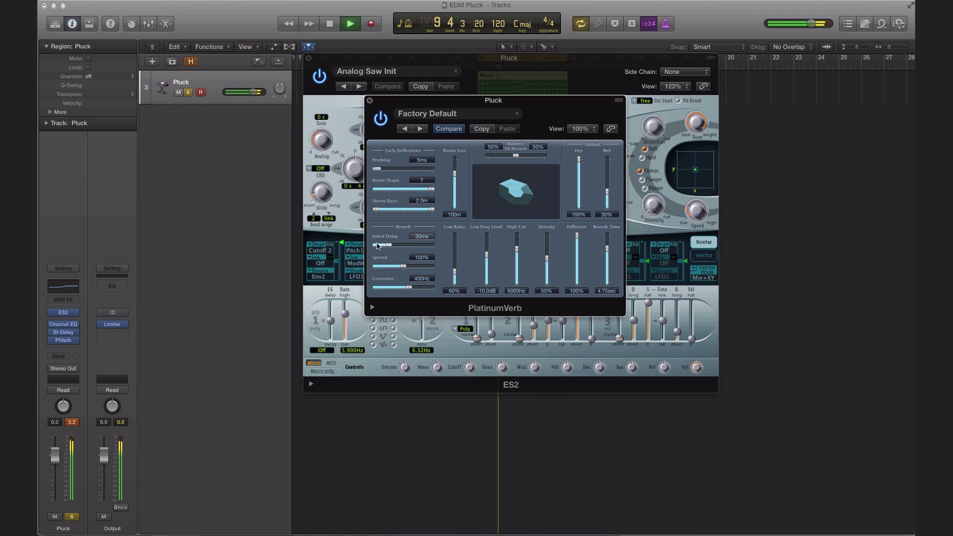
drag(378, 245, 372, 245)
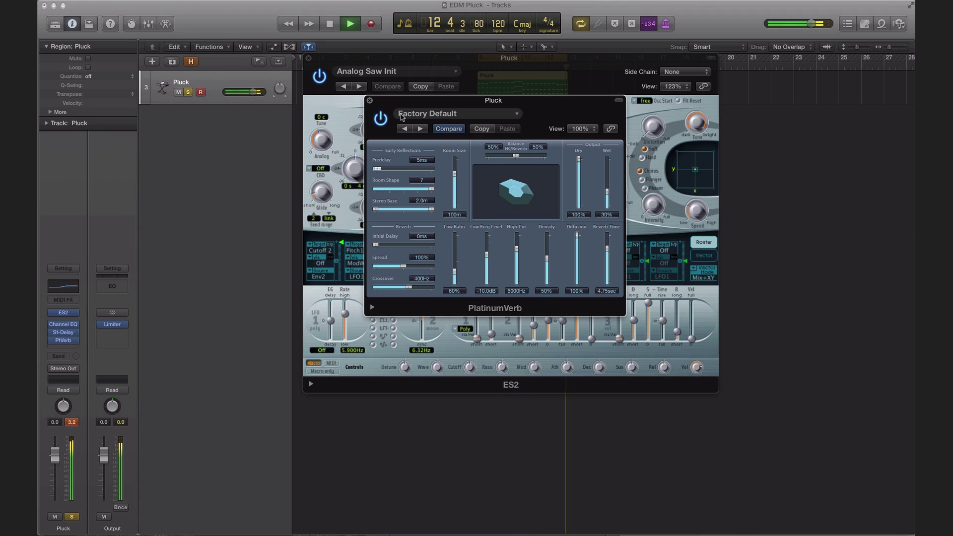
click(369, 100)
click(394, 106)
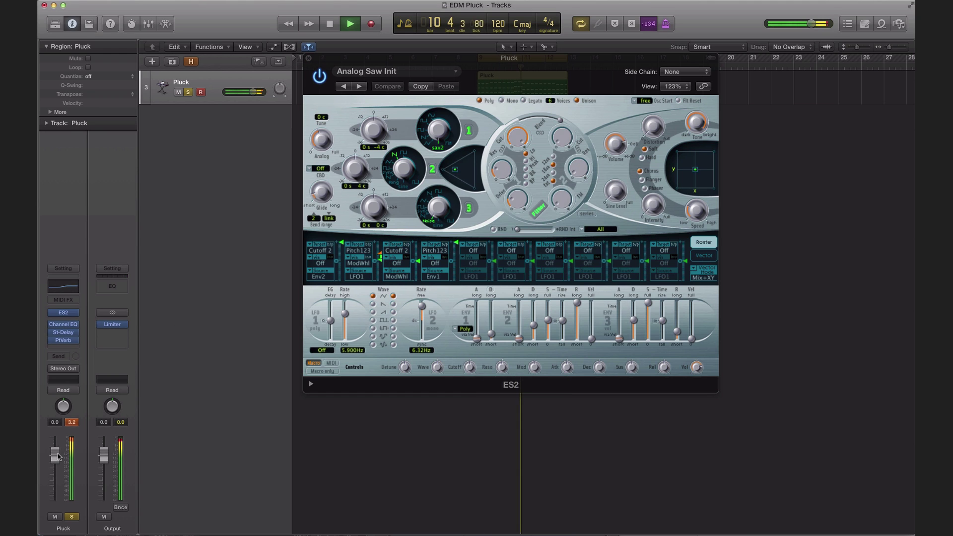
Raise the Pluck channel's volume to +0.3 dB and audition the loop while toggling the PlatinumVerb's bypass, leaving the reverb enabled.
drag(56, 456, 58, 455)
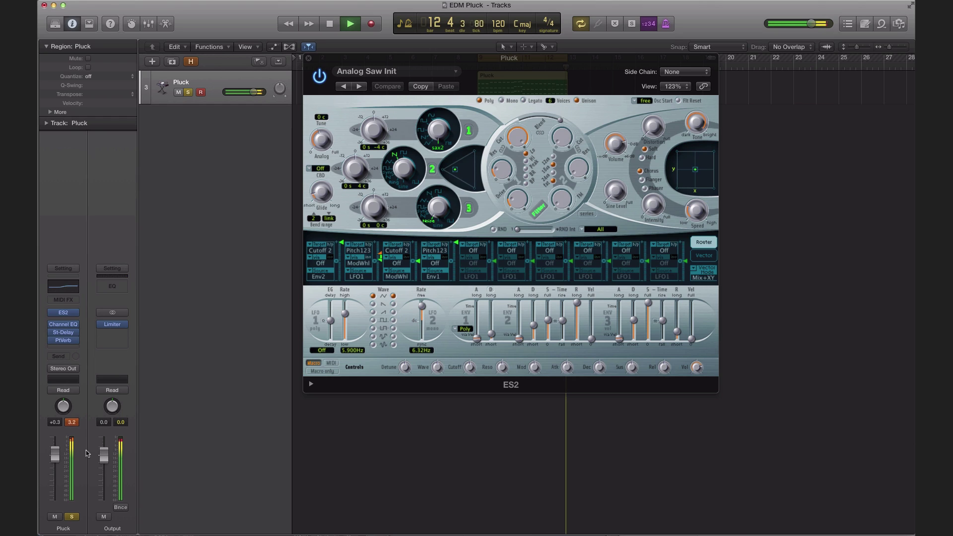
key(space)
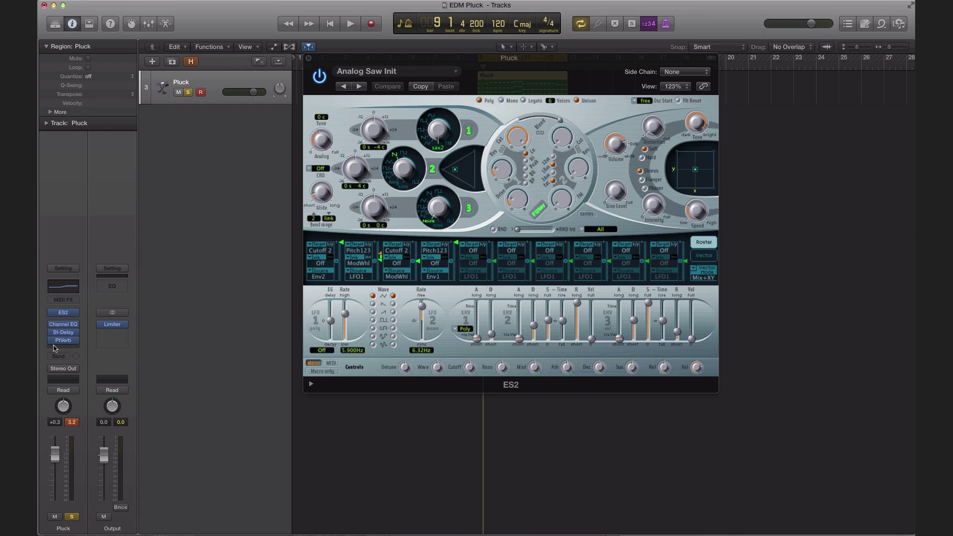
key(space)
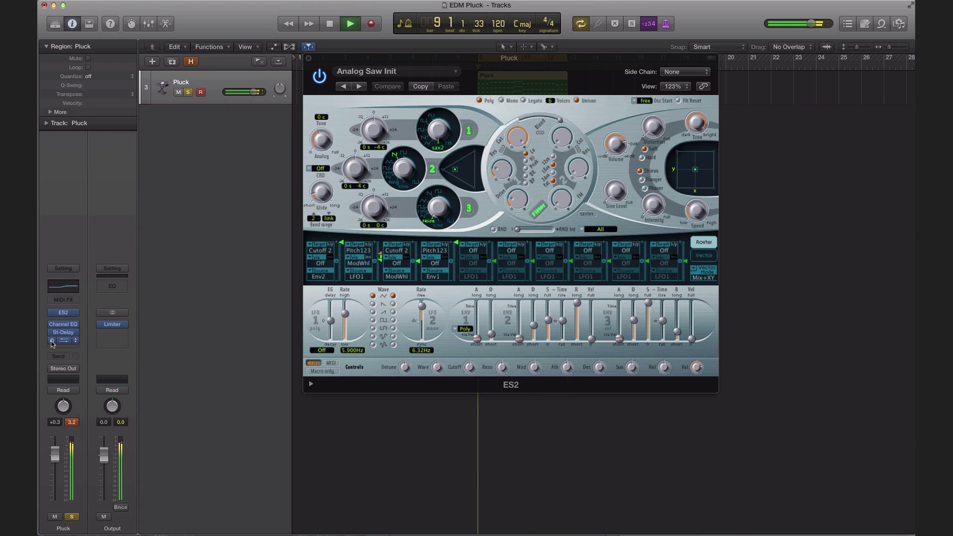
click(61, 340)
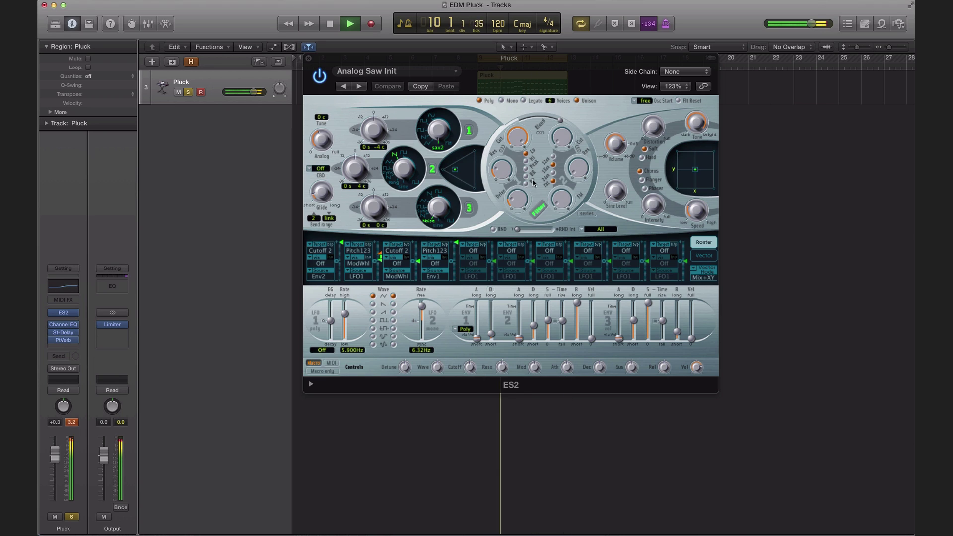
key(space)
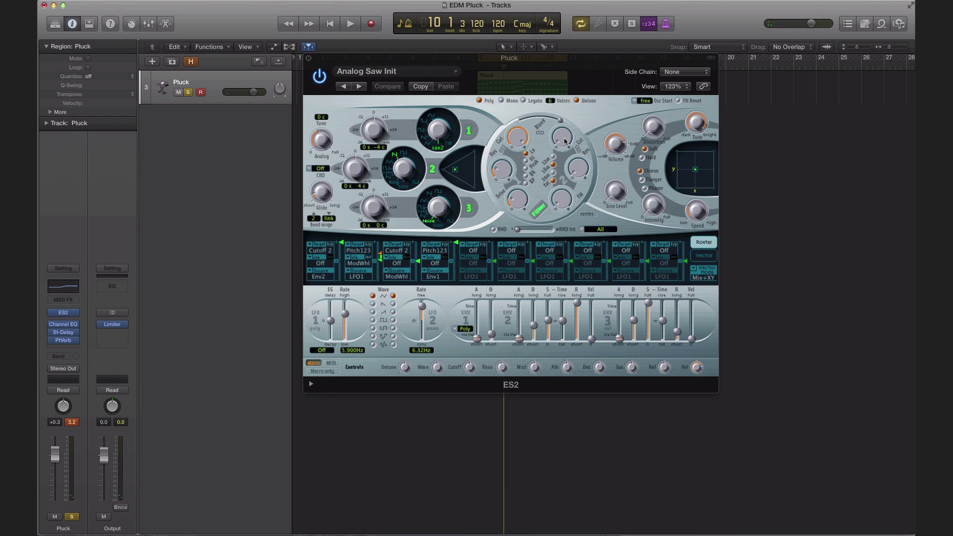
Sweep the second filter's cutoff up and down and fine-tune the oscillator mix in the triangle while the loop plays.
key(space)
drag(564, 141, 557, 115)
click(462, 172)
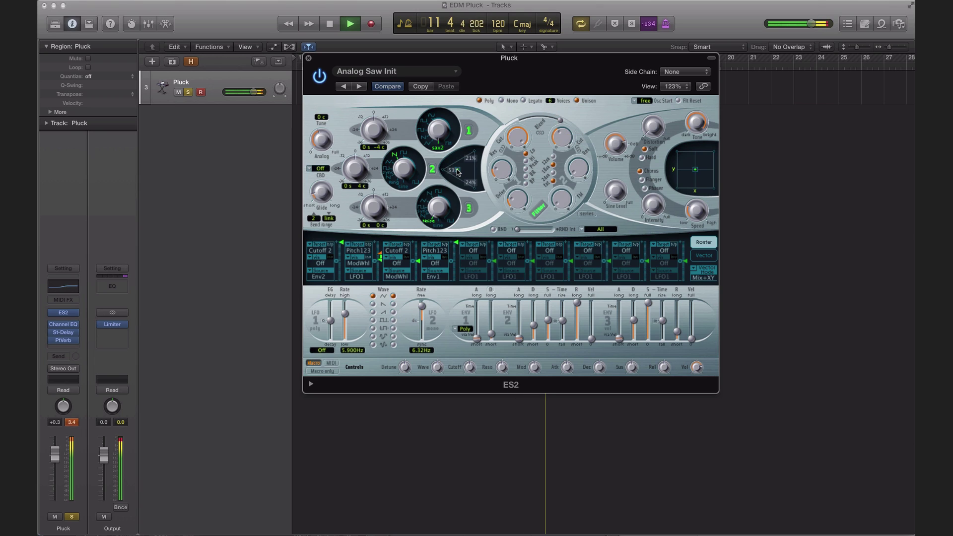
mouse_move(561, 143)
mouse_down()
mouse_move(567, 90)
mouse_move(562, 159)
mouse_up()
Fine-tune envelope 2's decay, raise its sustain slightly and lengthen envelope 3's release while the loop plays.
mouse_move(533, 329)
mouse_down()
mouse_move(534, 316)
mouse_move(535, 325)
mouse_move(549, 317)
mouse_move(536, 326)
mouse_up()
drag(678, 332, 678, 329)
drag(549, 315, 533, 326)
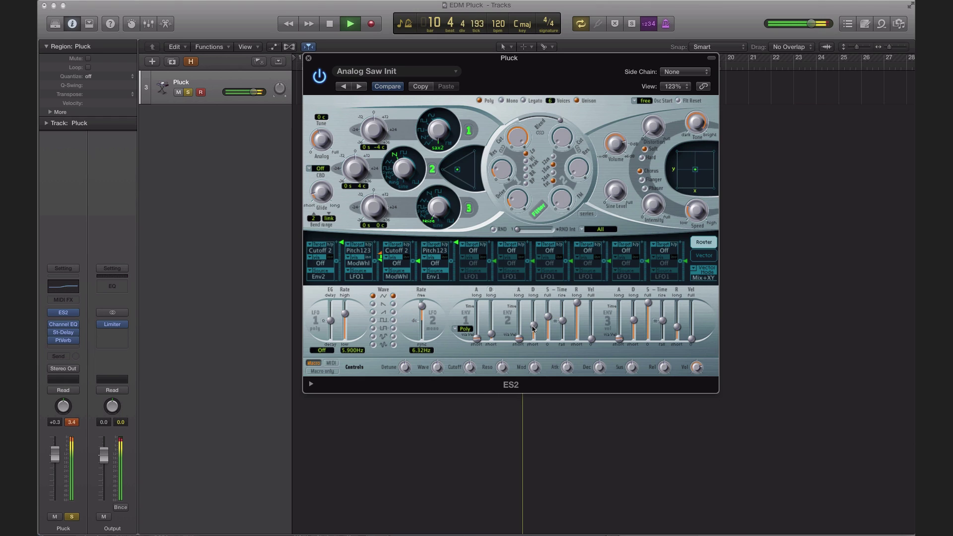
key(space)
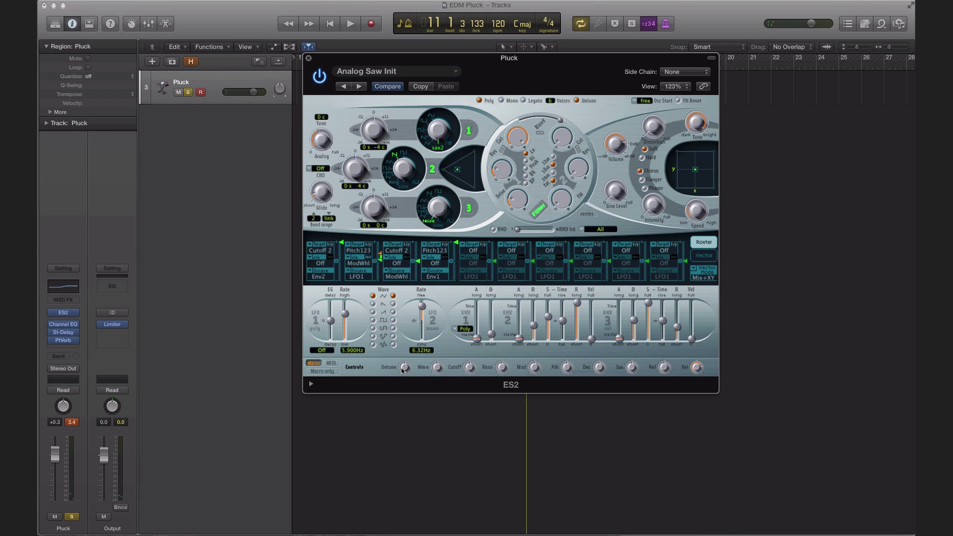
Raise the synthesizer's Detune macro control to 0.14 while listening to the loop.
key(space)
mouse_move(402, 370)
mouse_down()
mouse_move(402, 332)
mouse_move(402, 359)
mouse_up()
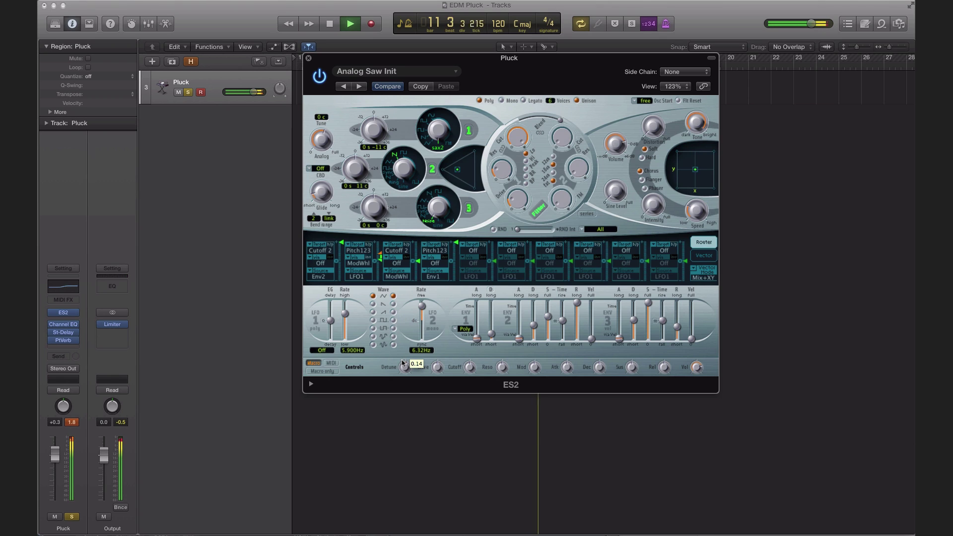
key(space)
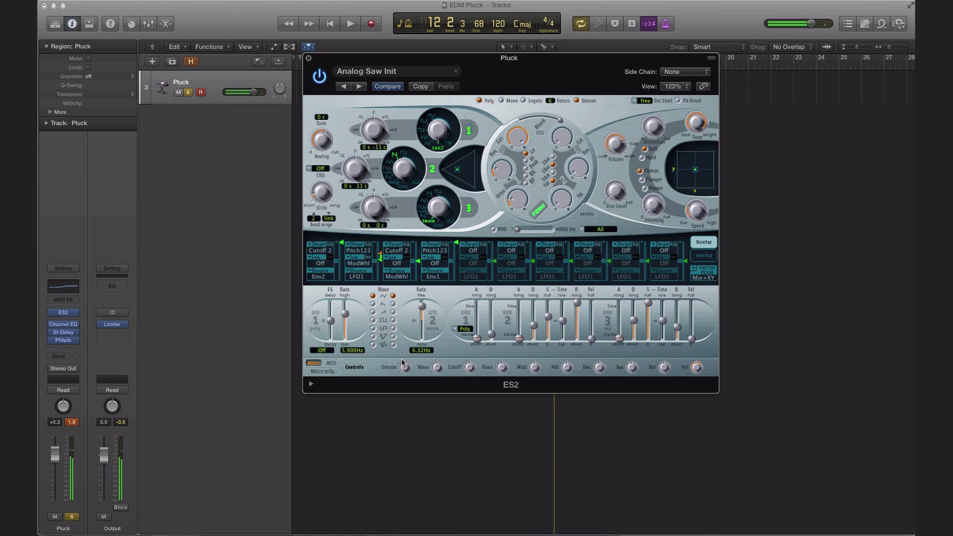
Set envelope 2's decay to 200 ms while the loop plays.
key(space)
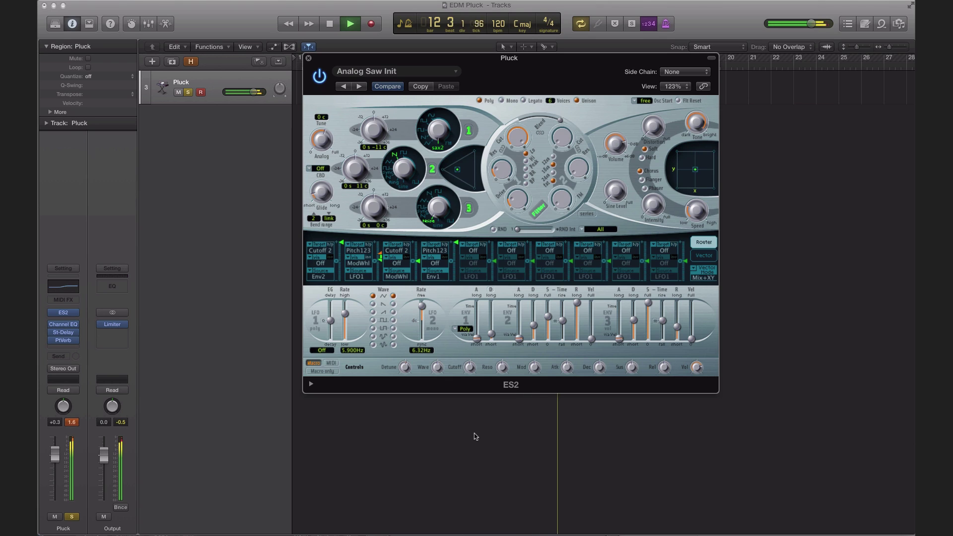
mouse_move(535, 328)
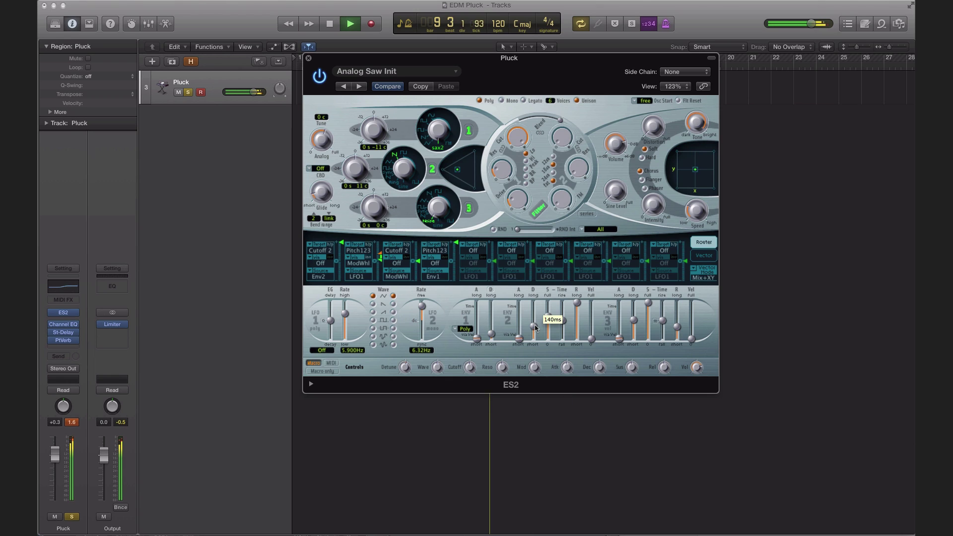
drag(535, 326, 537, 324)
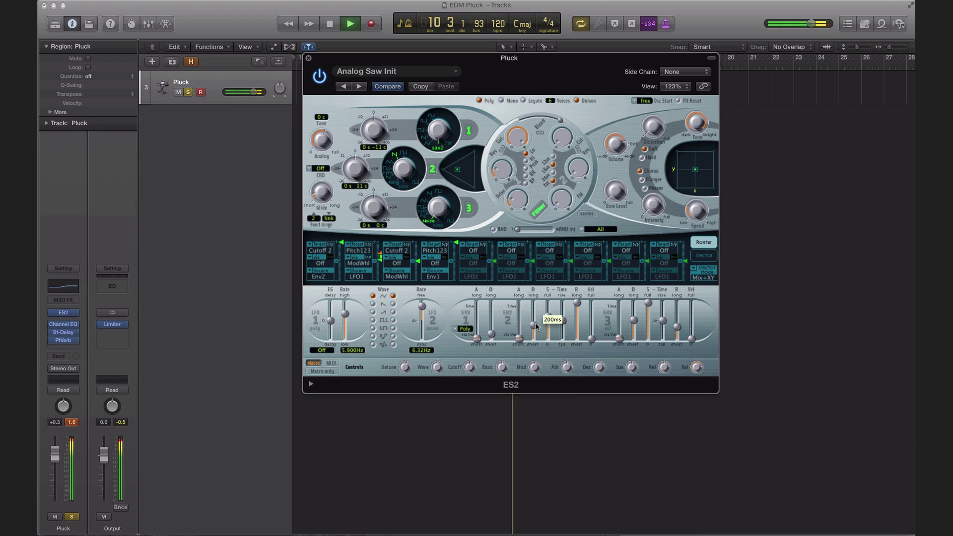
key(space)
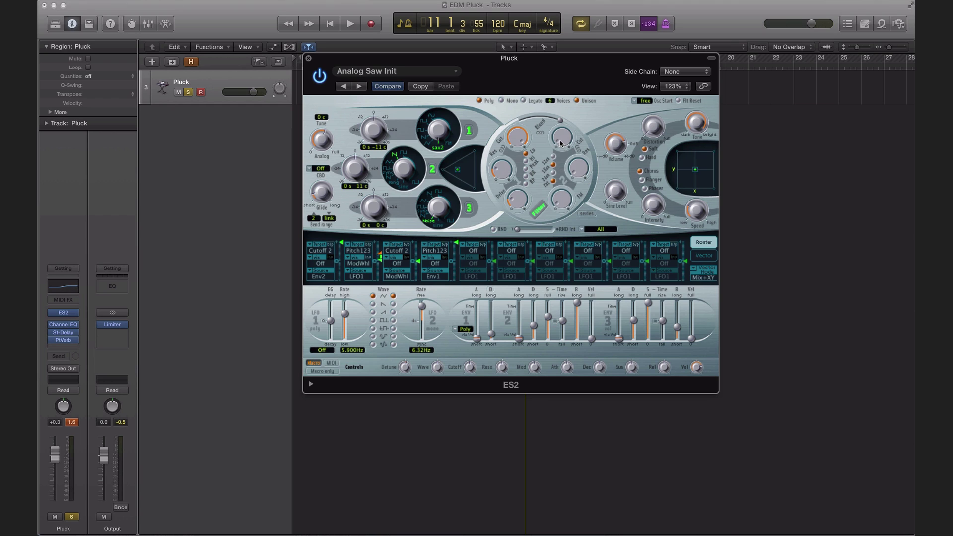
Adjust the second filter's cutoff and raise the Detune macro until oscillators 1 and 2 are detuned to -12 and 12 cents.
key(space)
mouse_move(560, 144)
mouse_down()
mouse_move(558, 69)
mouse_move(551, 150)
mouse_up()
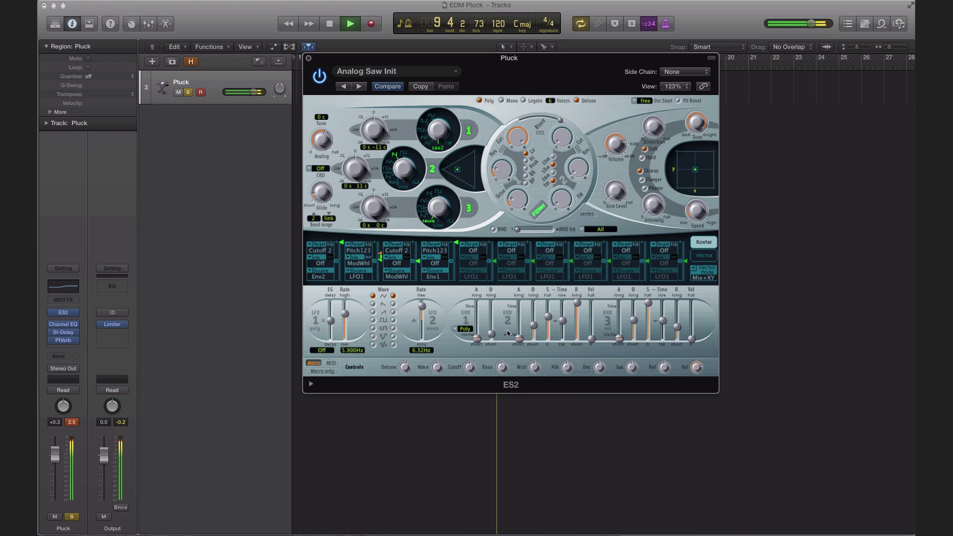
click(405, 368)
drag(405, 368, 405, 368)
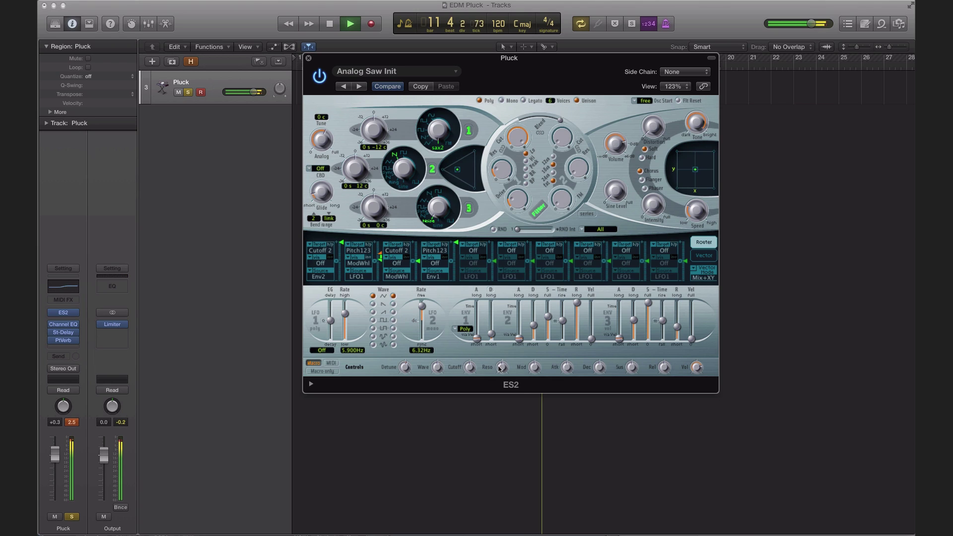
key(space)
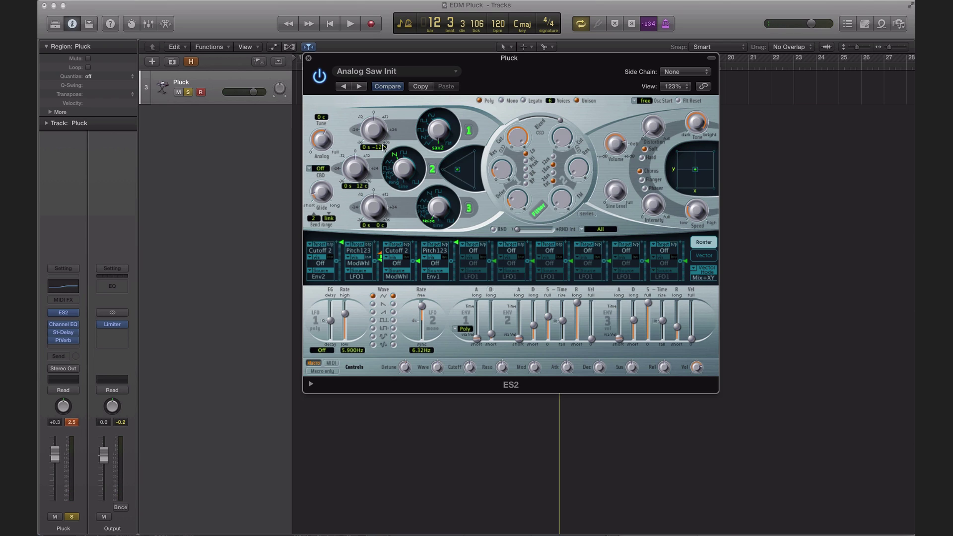
Play the loop while checking the oscillator mix balance and the second filter's cutoff, and stop playback.
key(space)
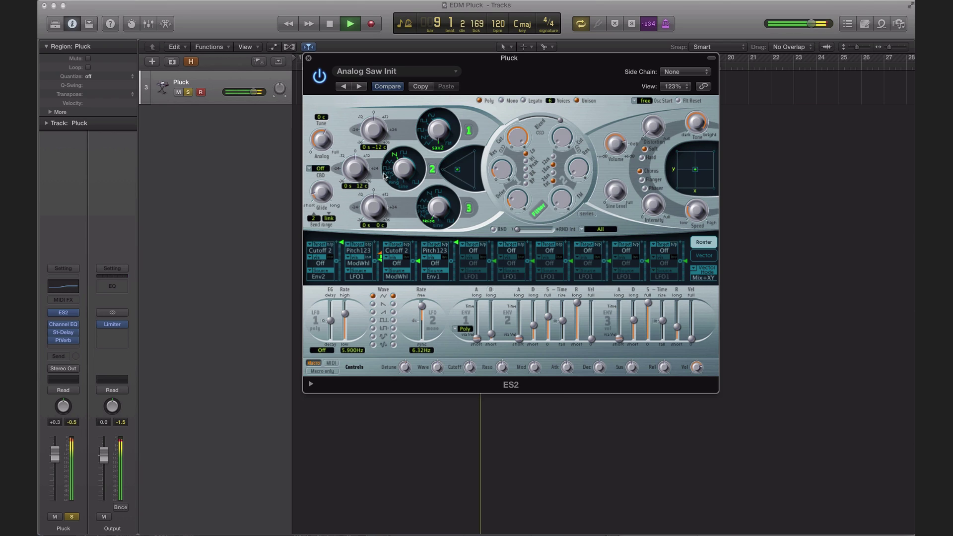
click(458, 172)
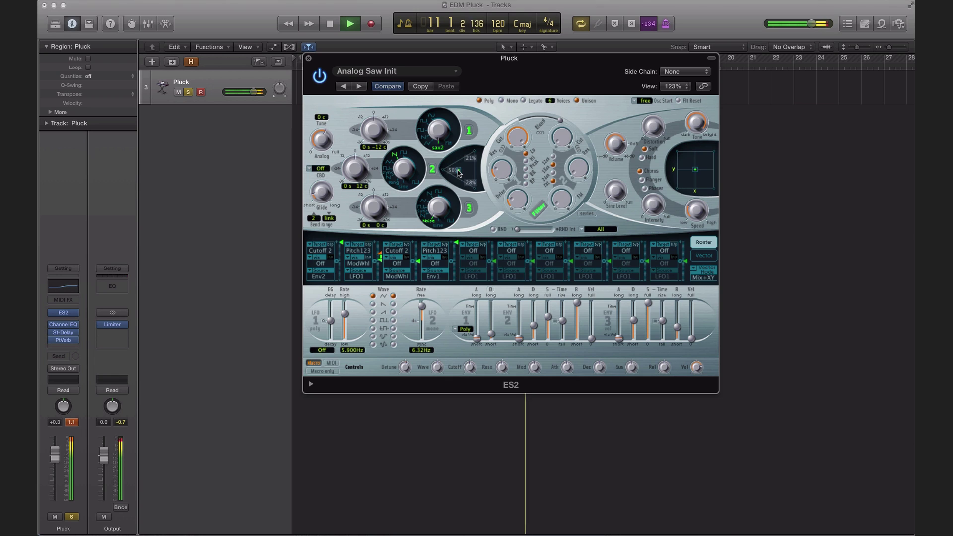
click(560, 126)
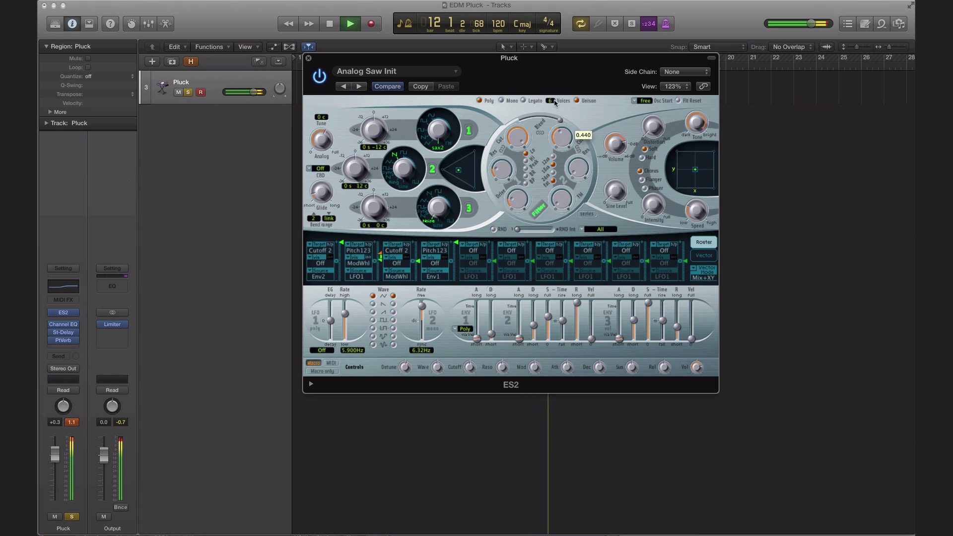
key(space)
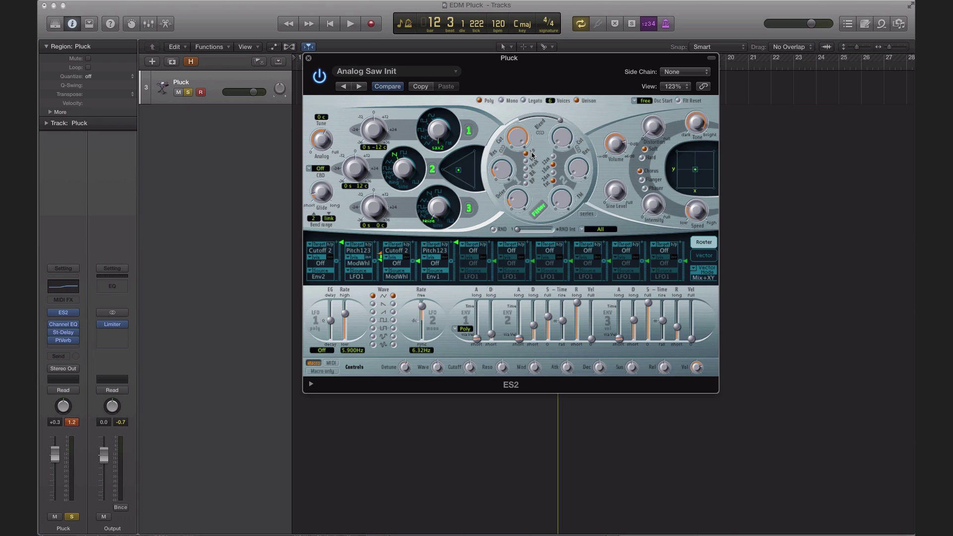
Review the Pluck channel's PlatinumVerb, Stereo Delay and Channel EQ settings, and audition the loop briefly with the ES2 synthesizer back in front.
click(62, 226)
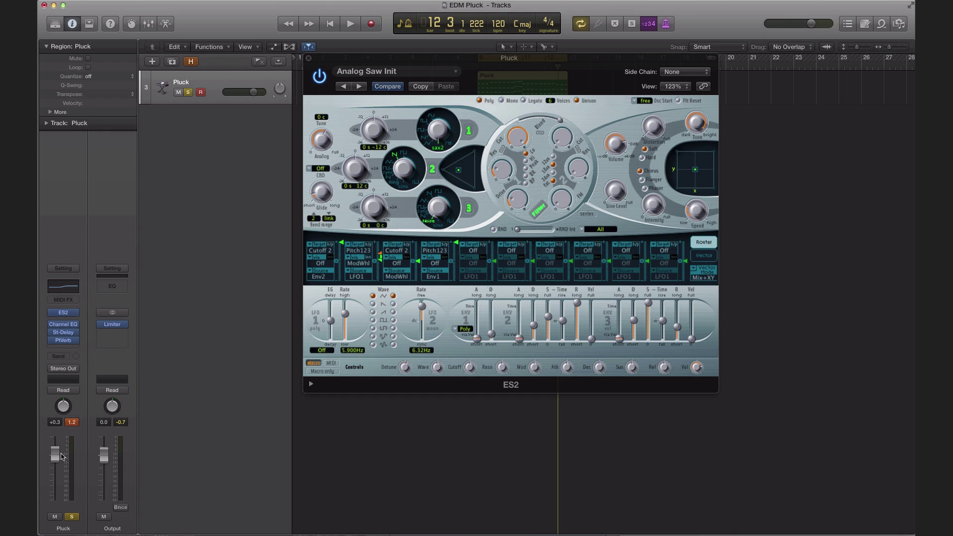
click(63, 341)
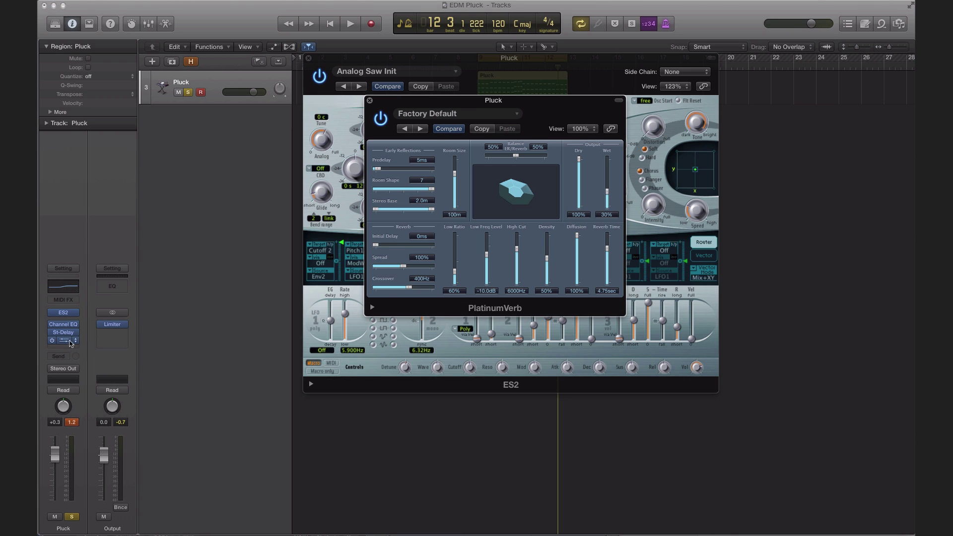
click(64, 333)
click(63, 324)
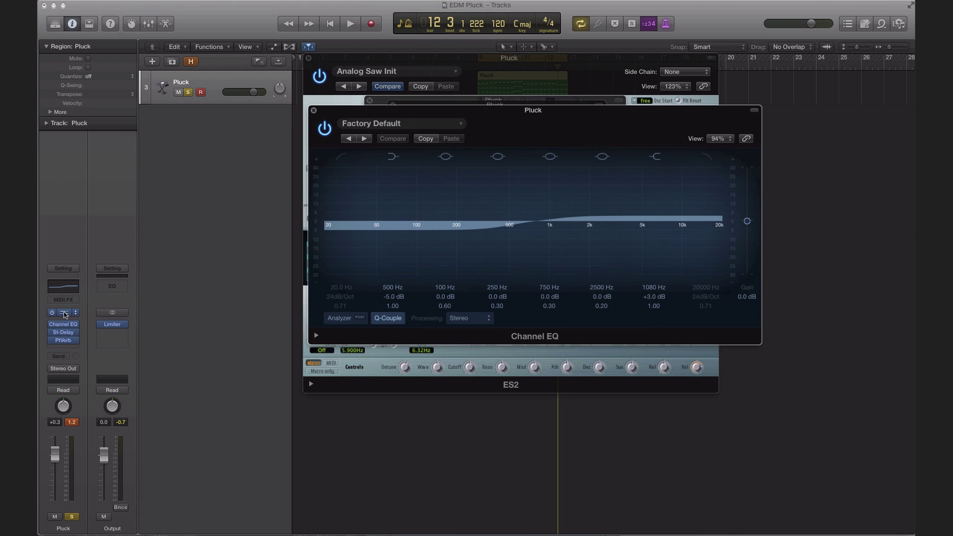
click(65, 314)
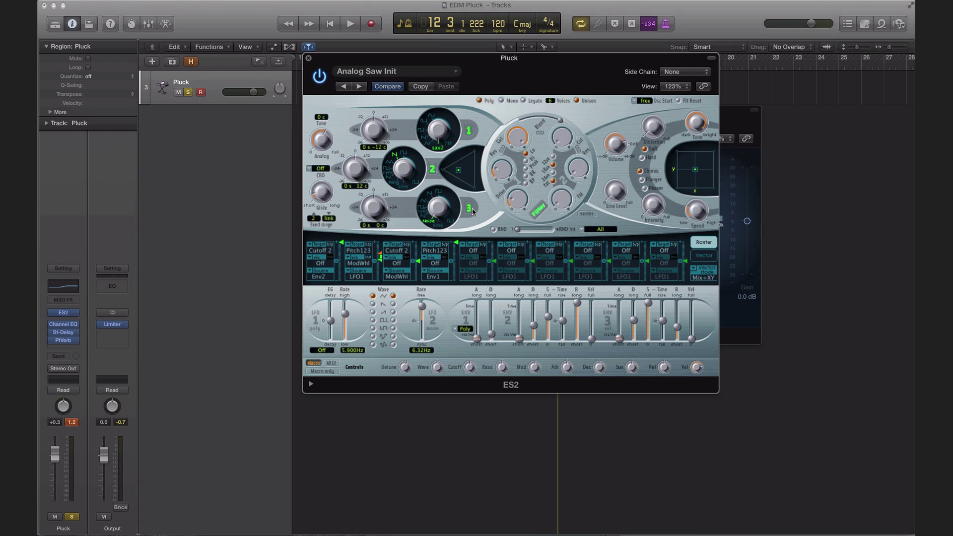
key(space)
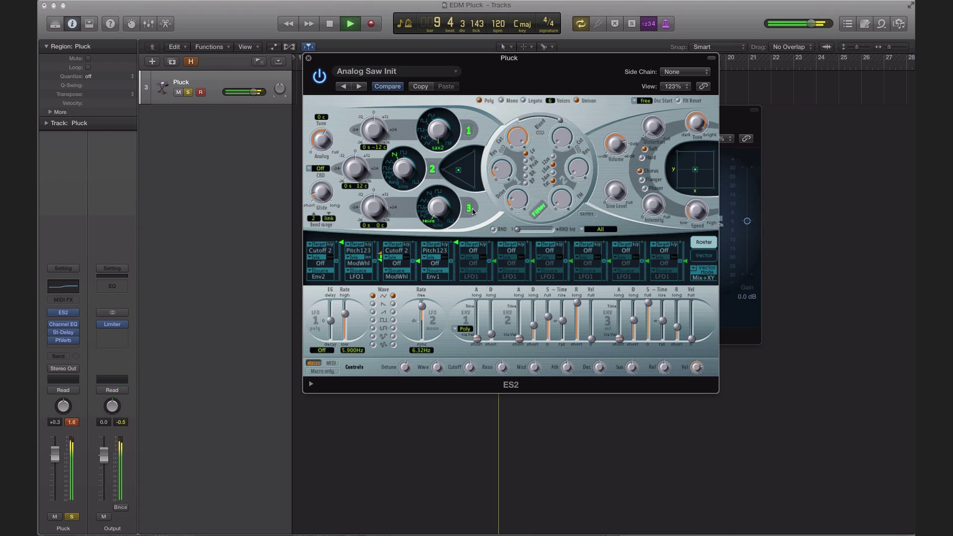
key(space)
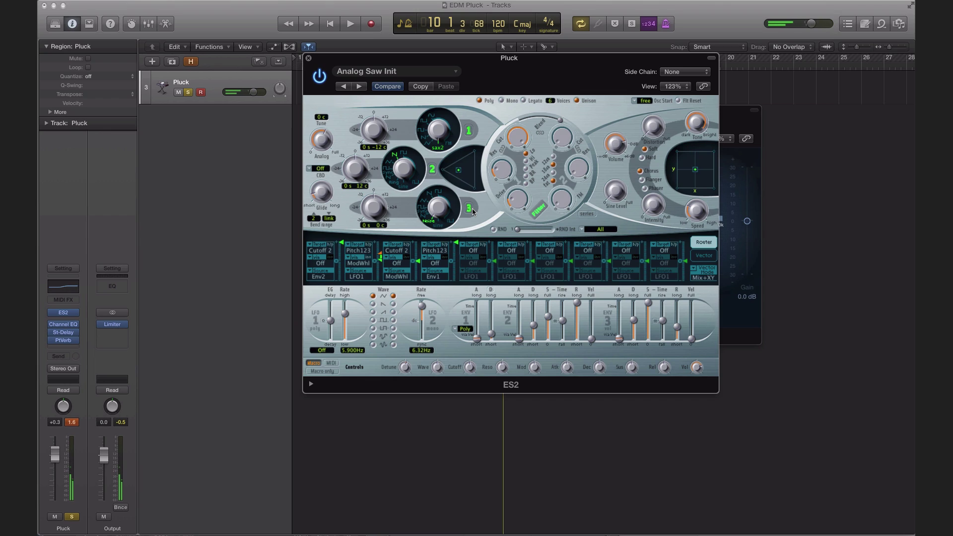